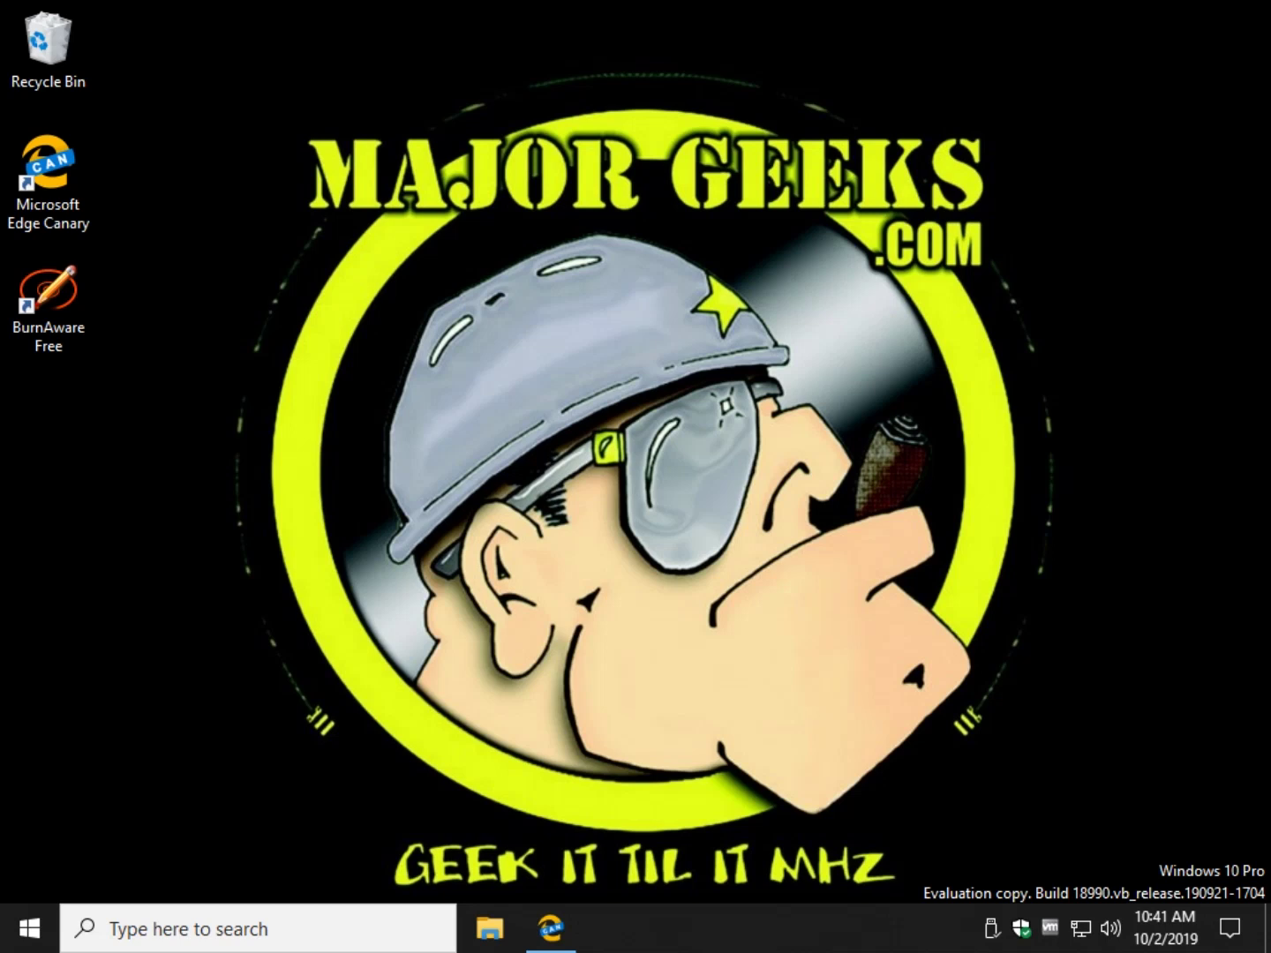
- Restore the Edge Canary window showing the MajorGeeks guide on uninstalling unlisted programs
click(552, 928)
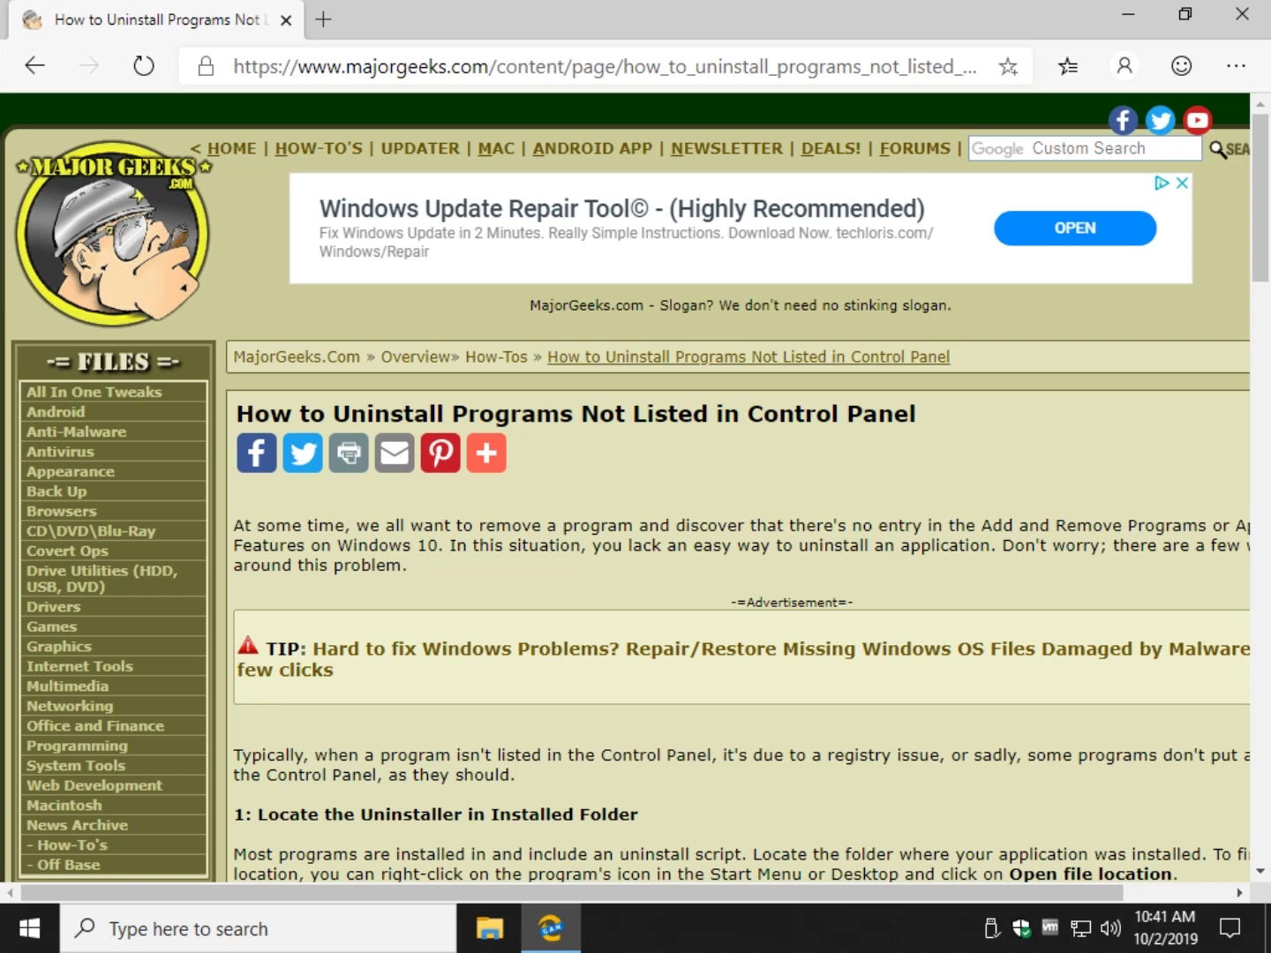
- Scroll the MajorGeeks article to section 1, 'Locate the Uninstaller in Installed Folder'
scroll(634, 487, down, 3)
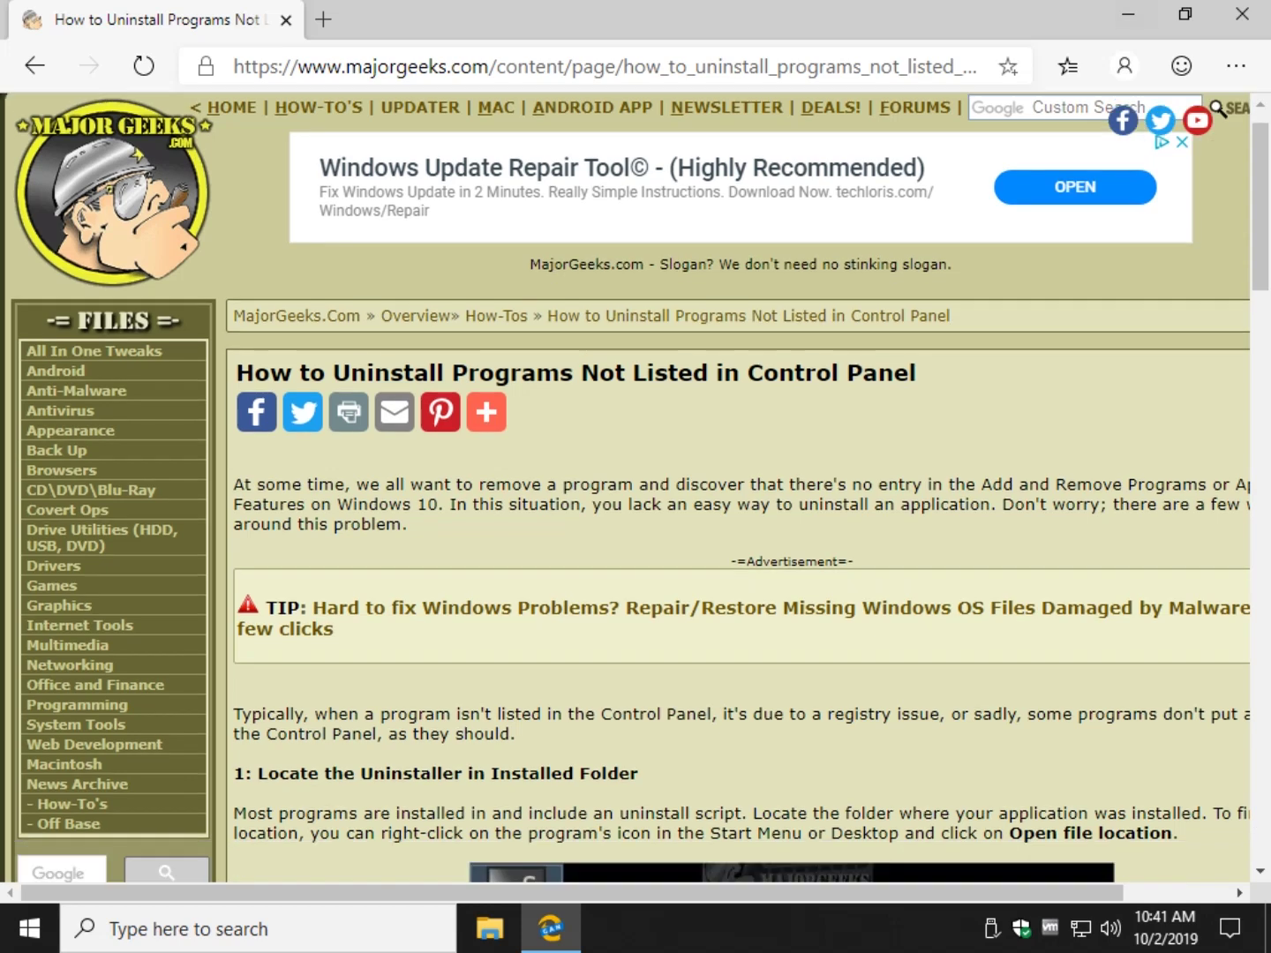
scroll(635, 488, down, 1)
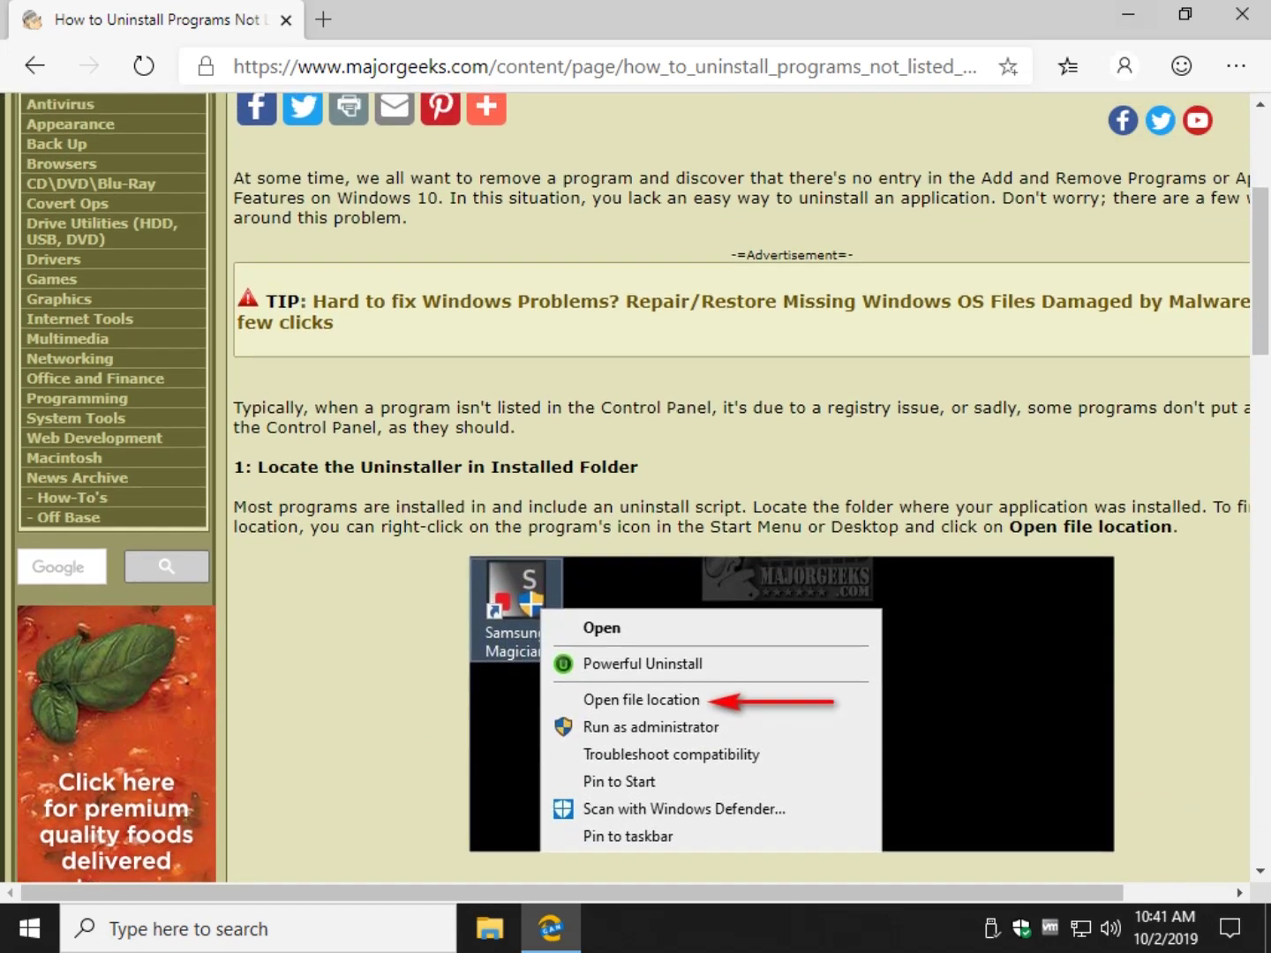
scroll(635, 488, up, 4)
click(1128, 13)
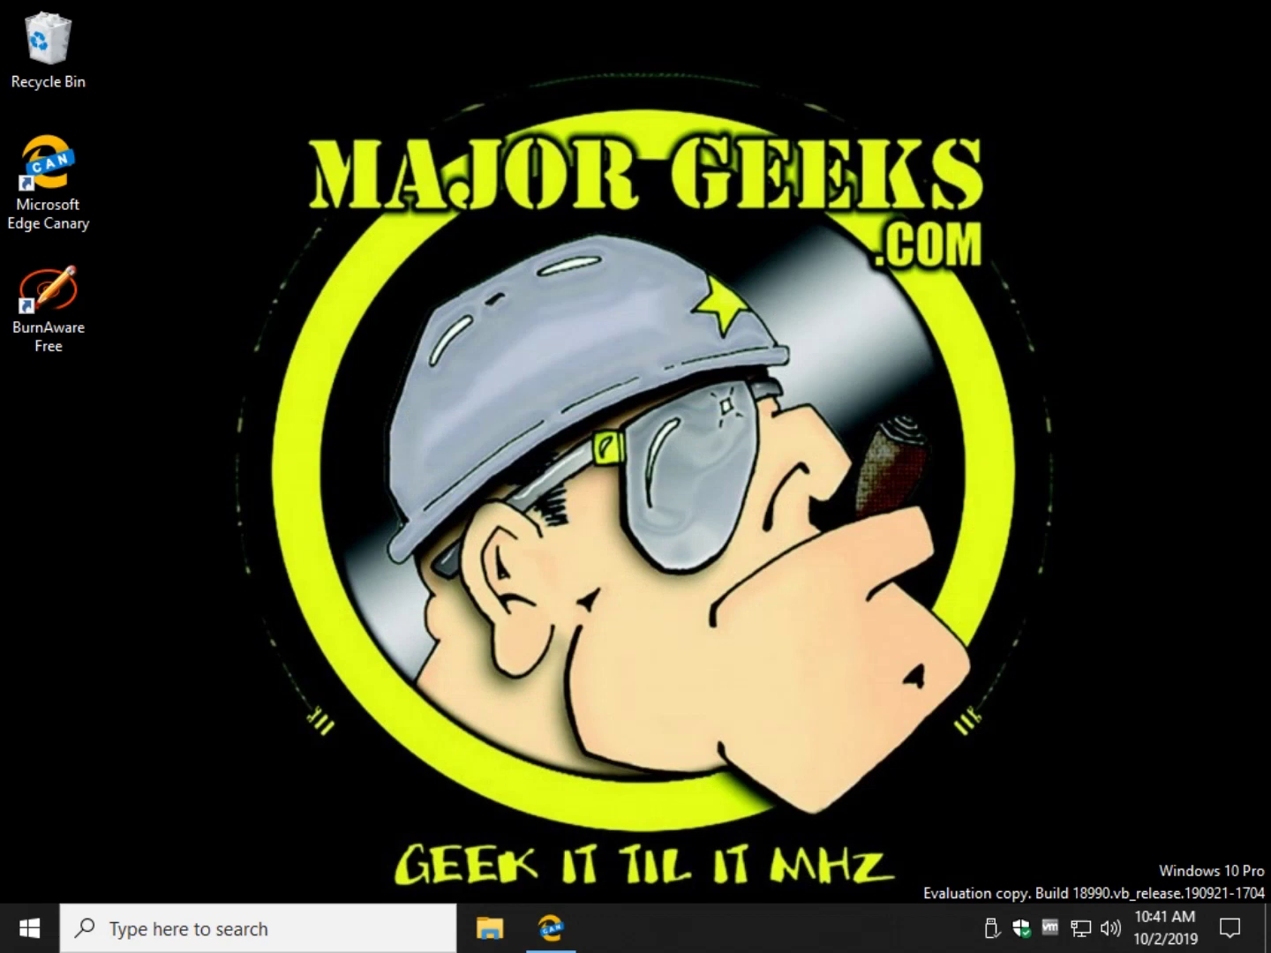
click(48, 305)
click(49, 304)
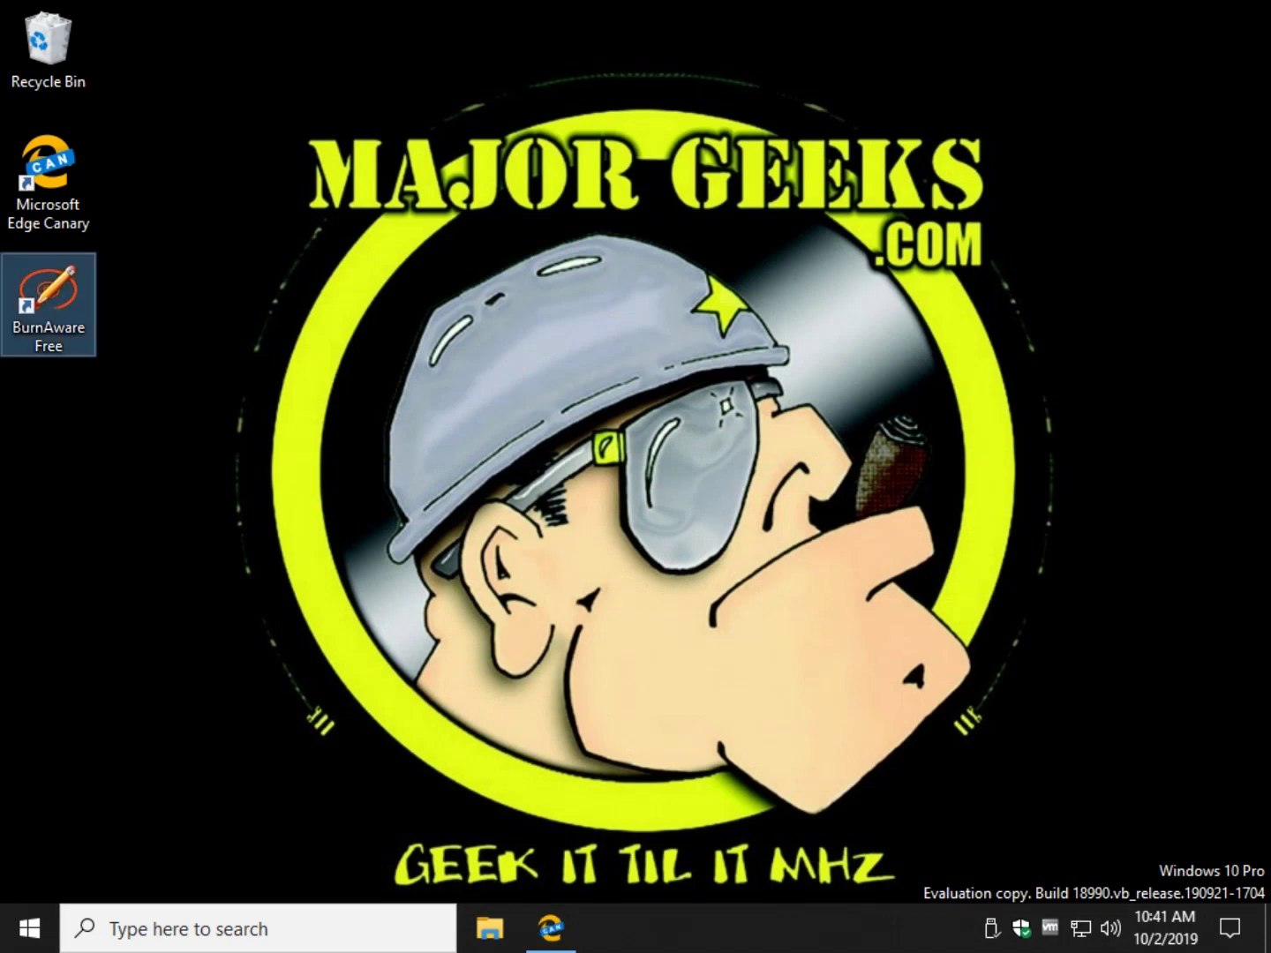
right_click(74, 299)
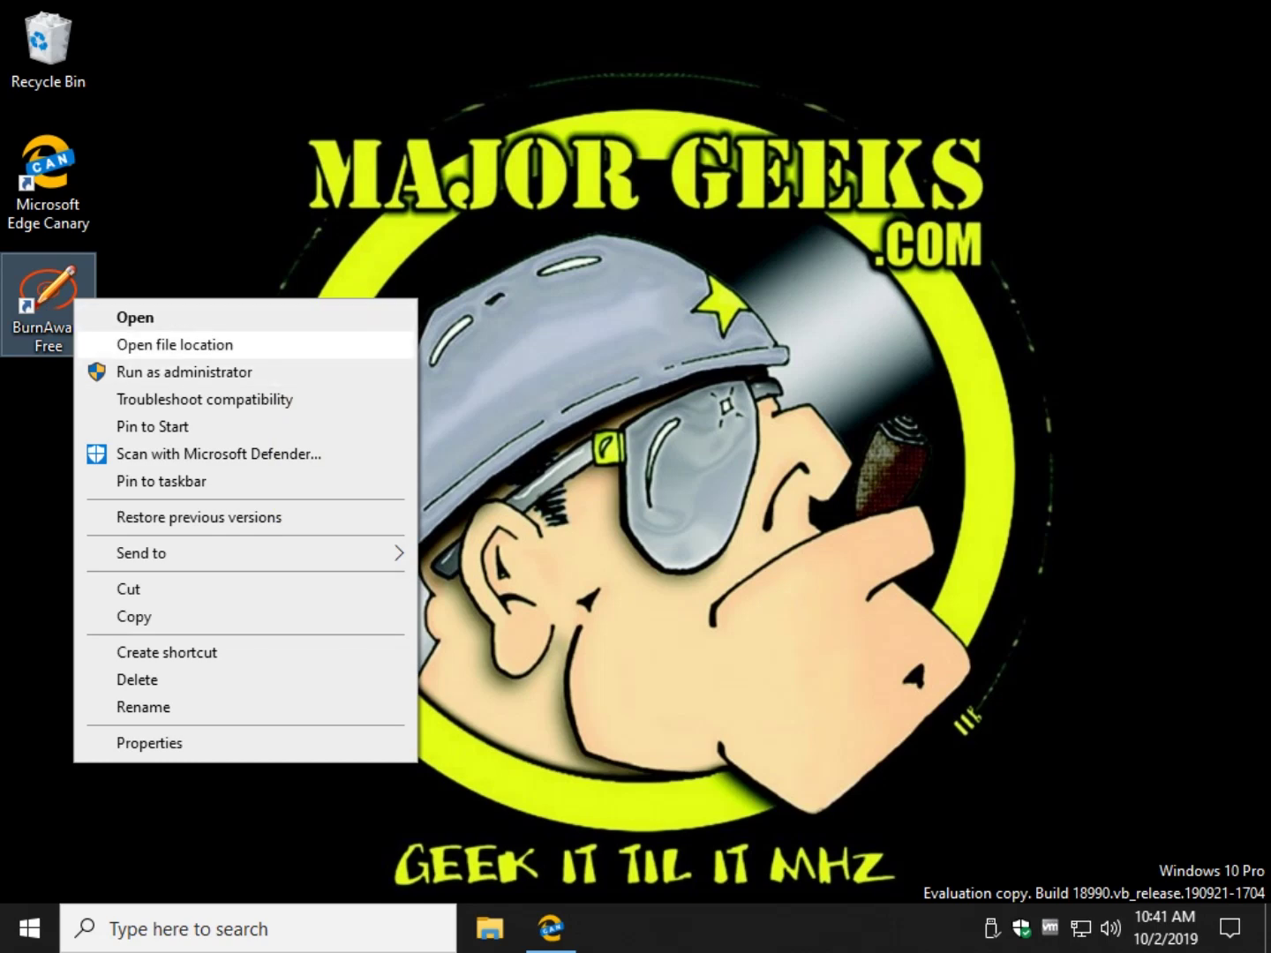
key(Return)
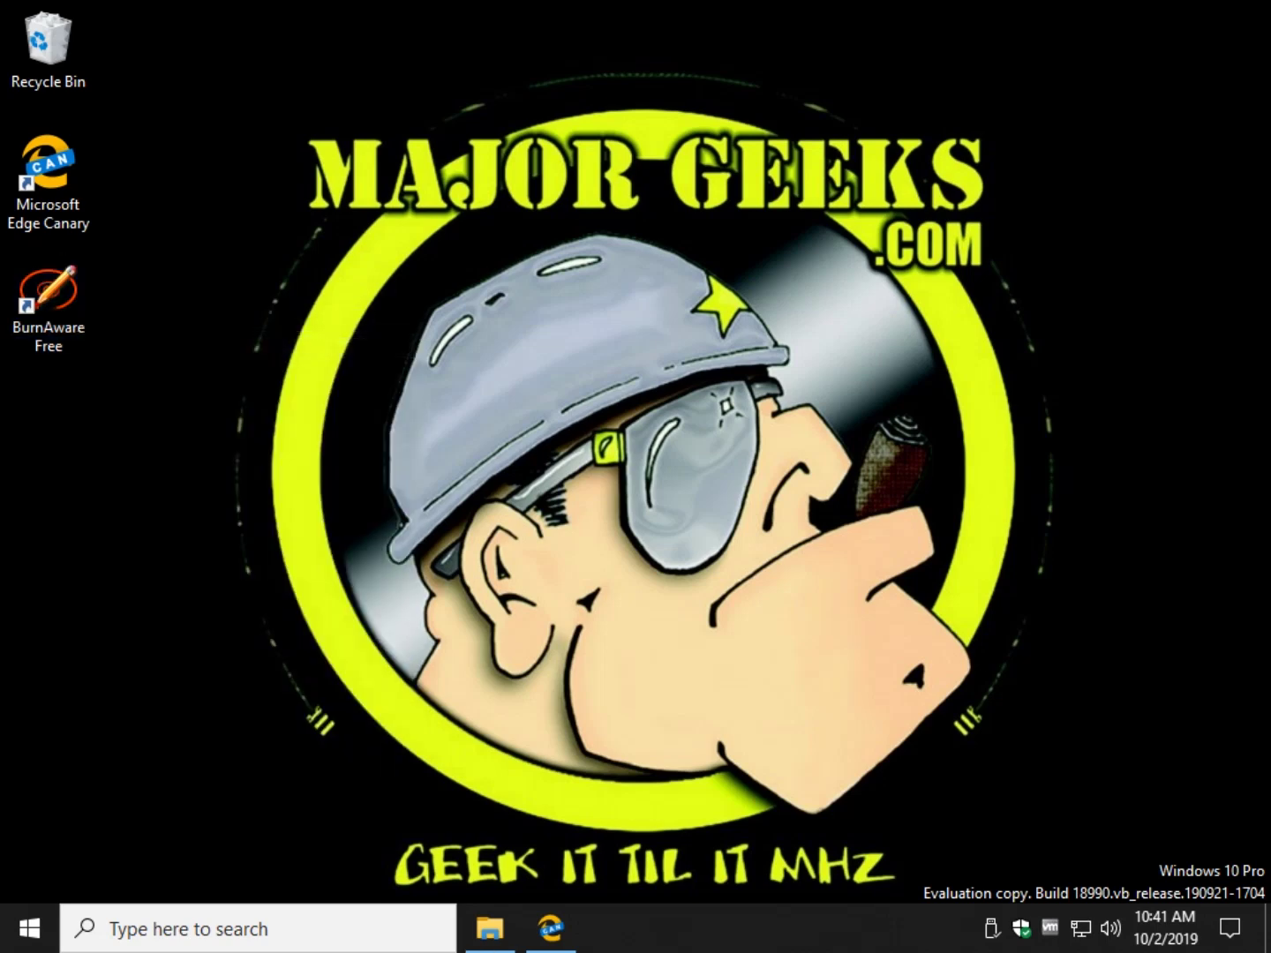
key(alt+F4)
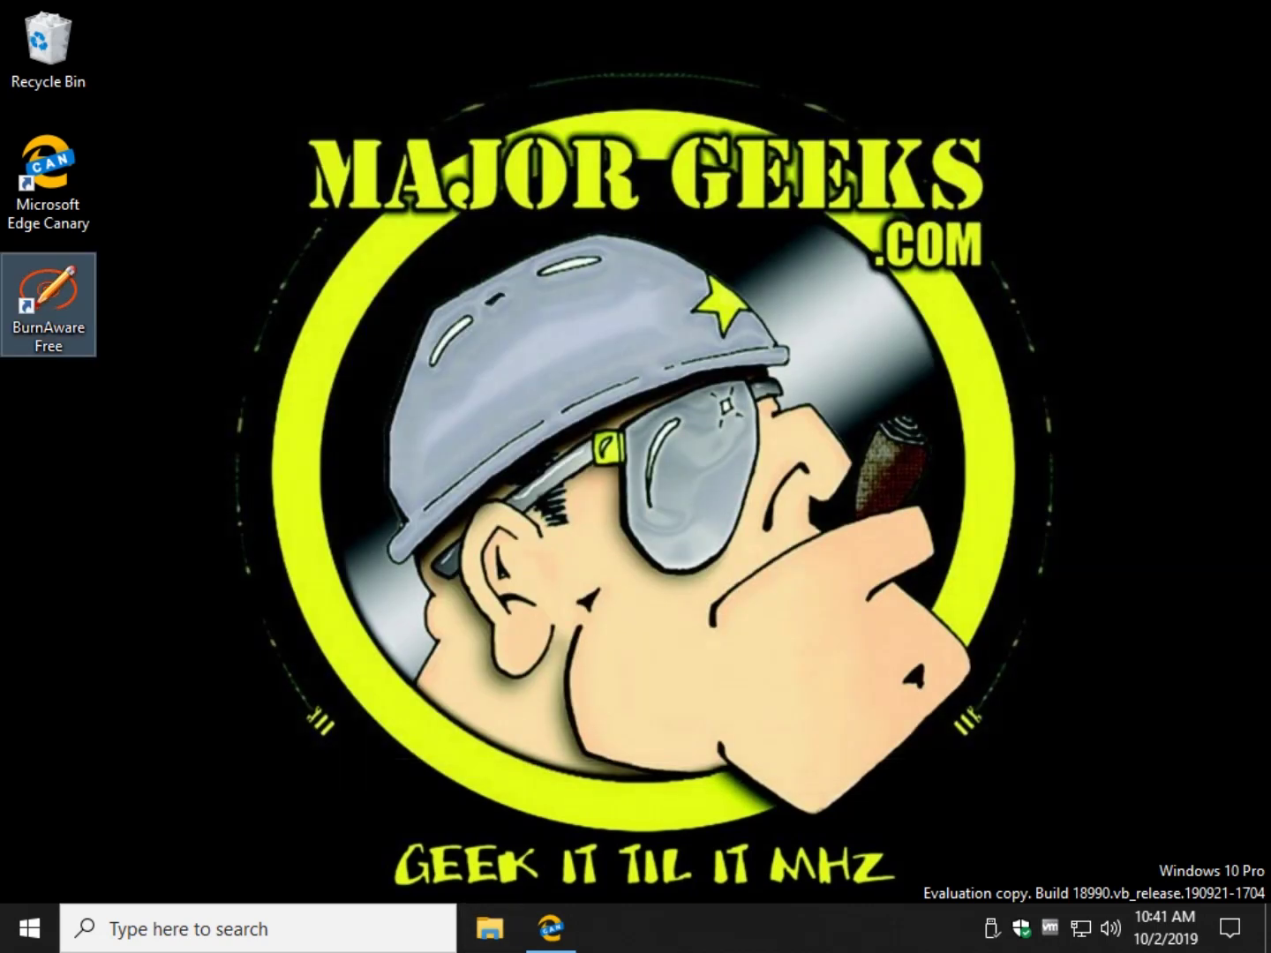
- From the Start menu's BurnAware Free entry, open its shortcut location via More > Open file location
key(super)
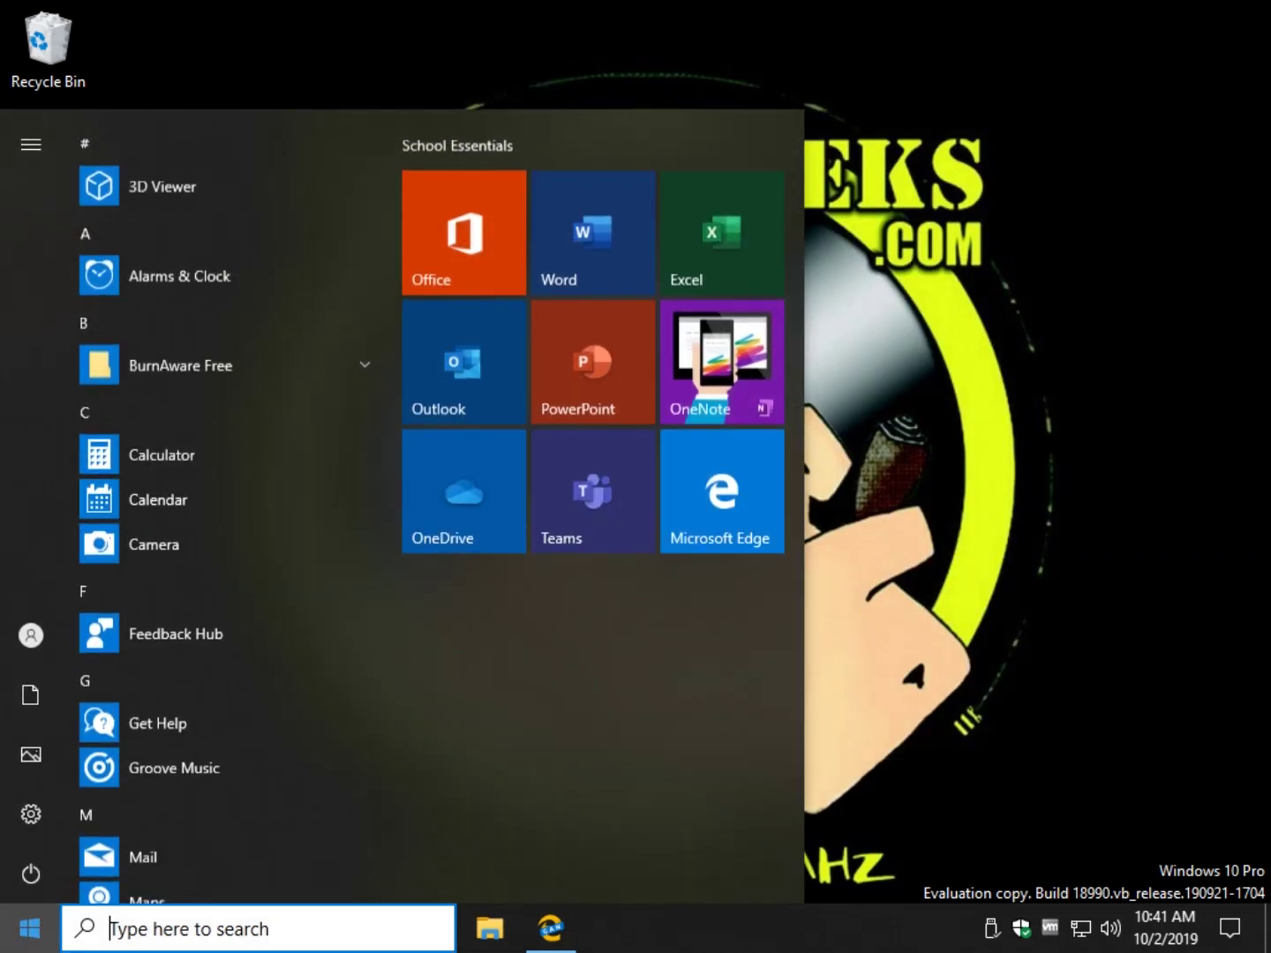
key(Return)
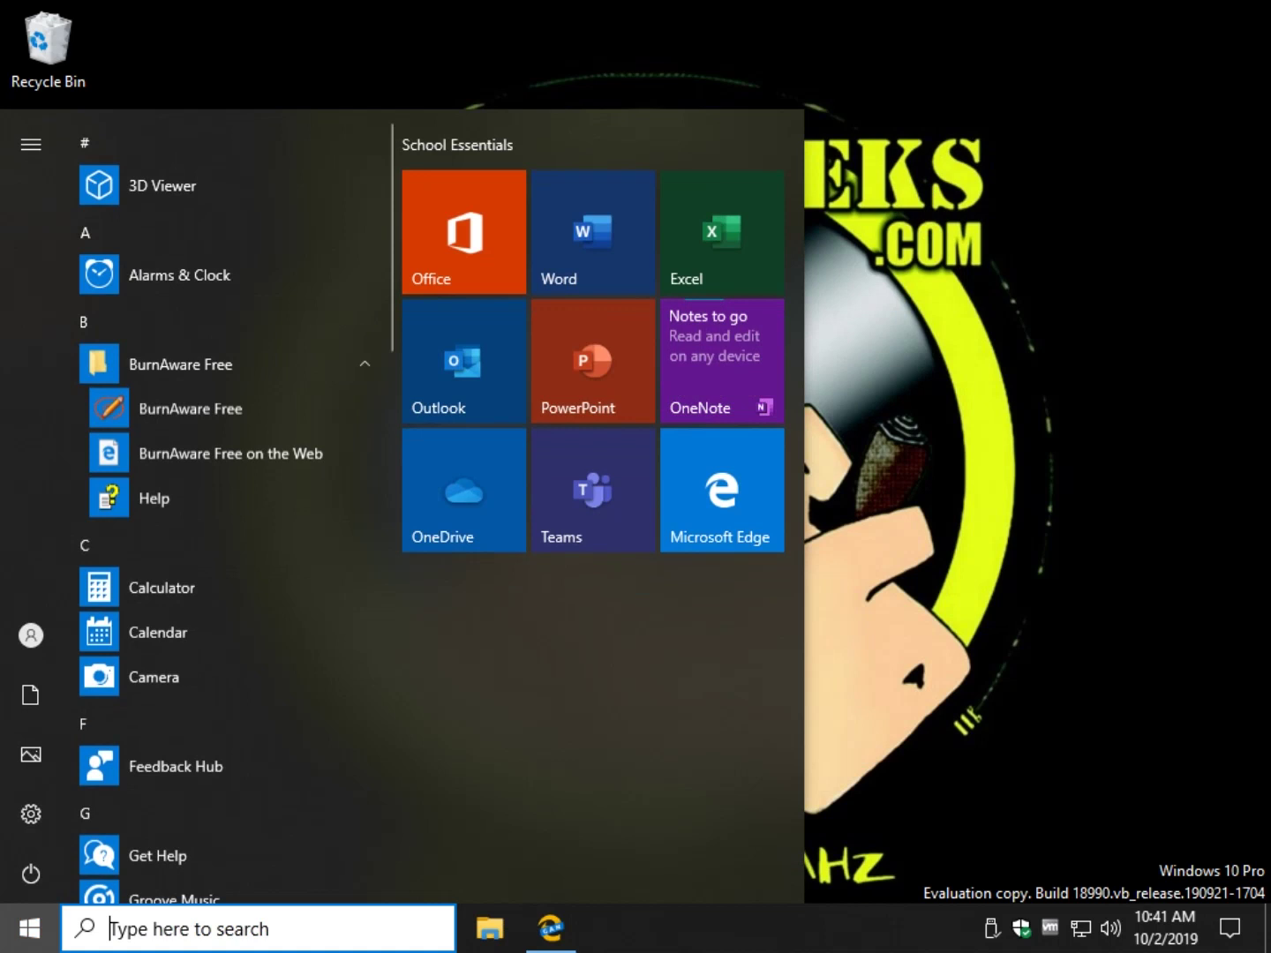
key(Down)
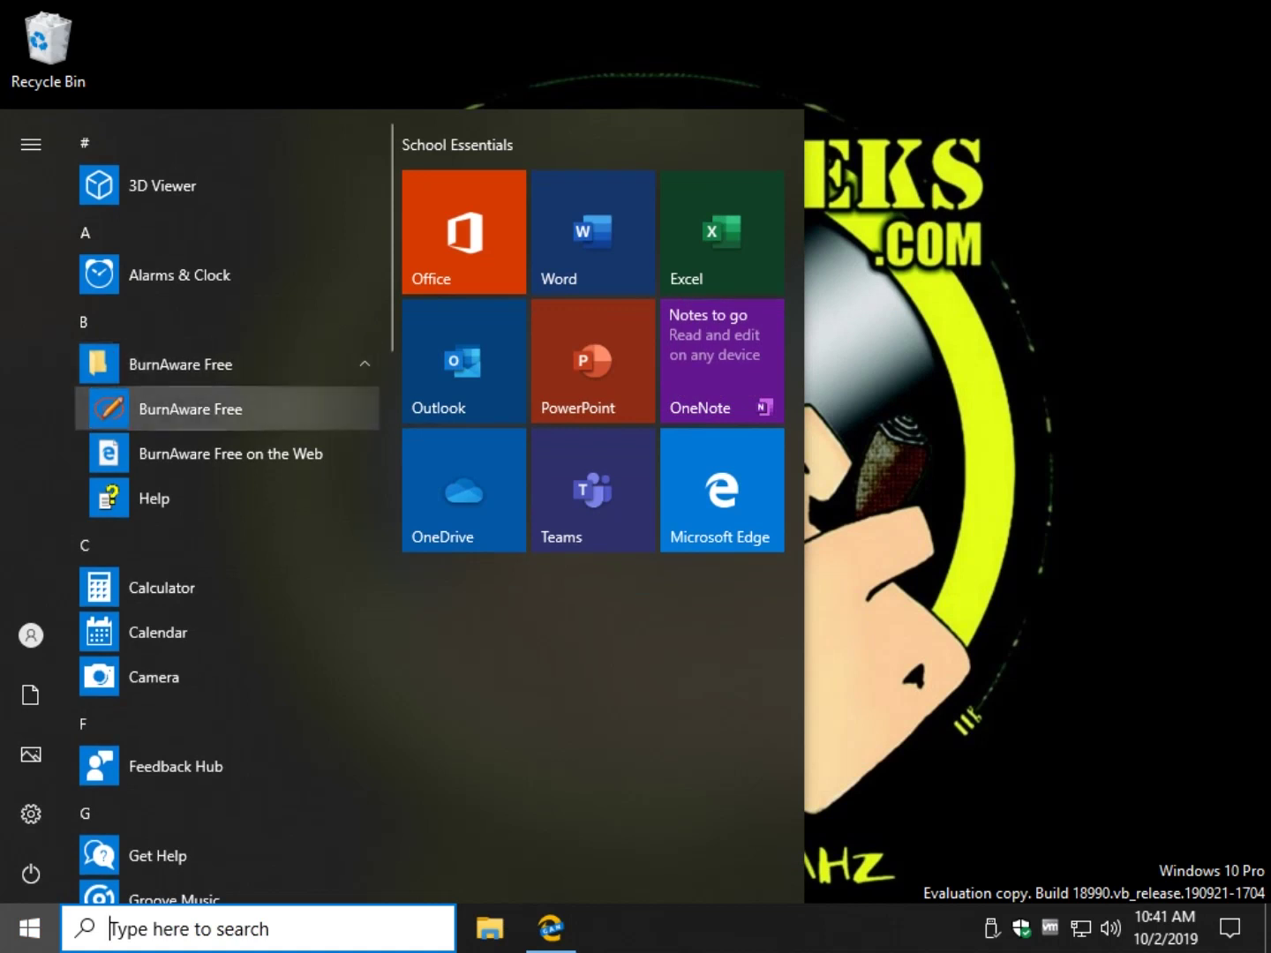
key(Return)
key(Menu)
key(Down)
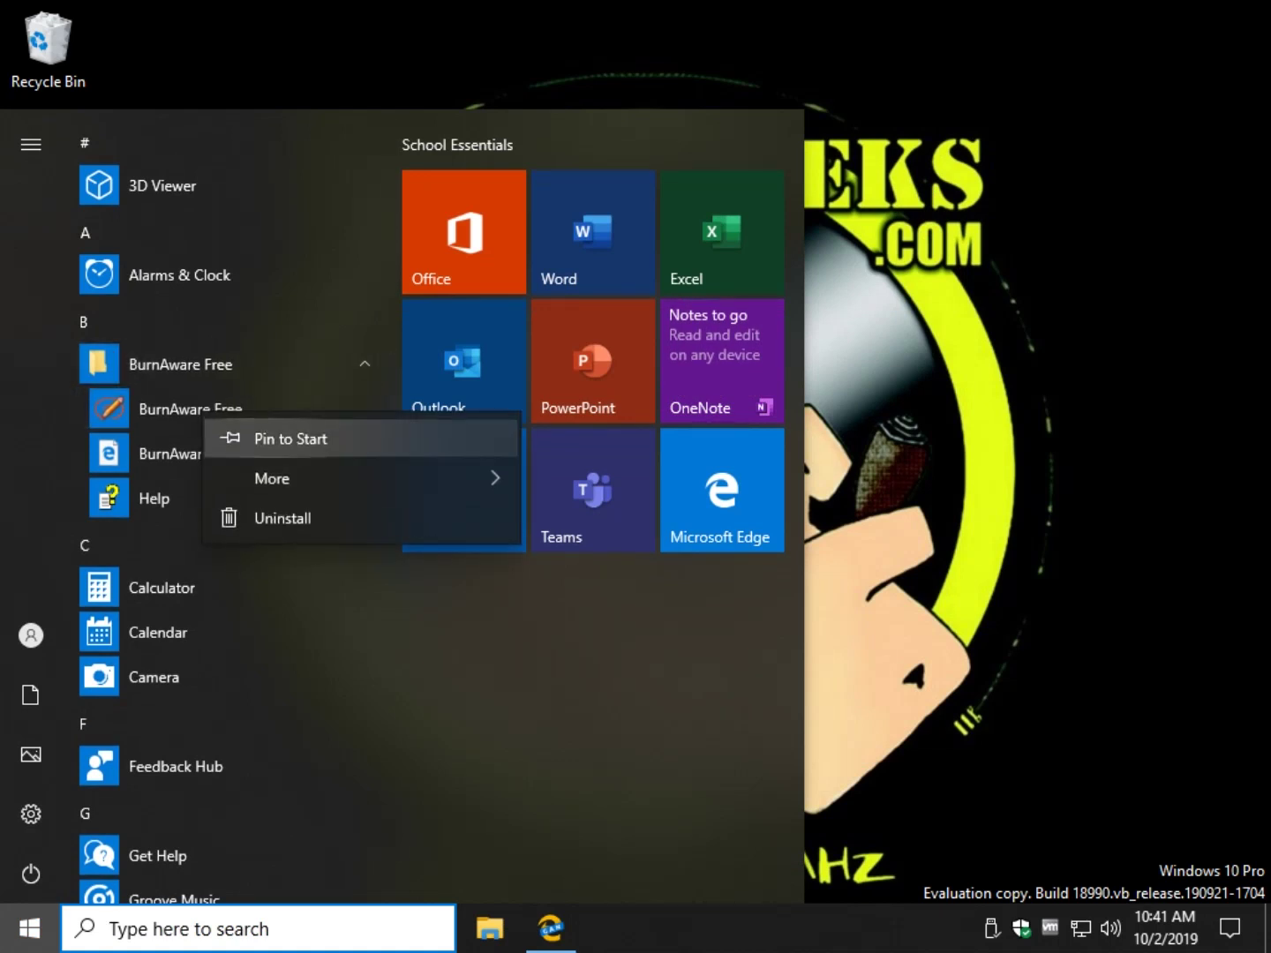
key(Down)
key(Right)
key(Down)
key(Down)
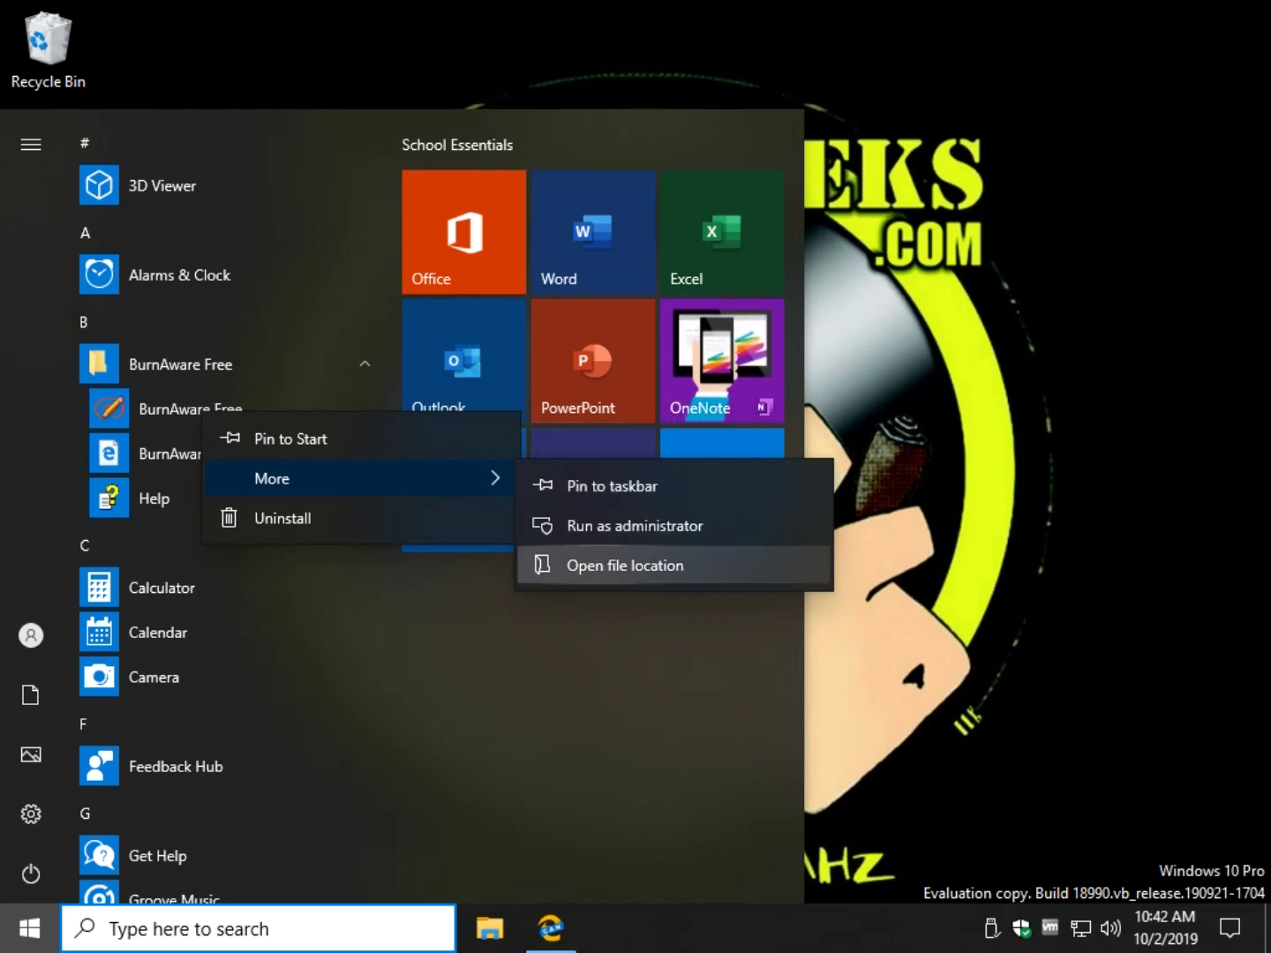
key(Return)
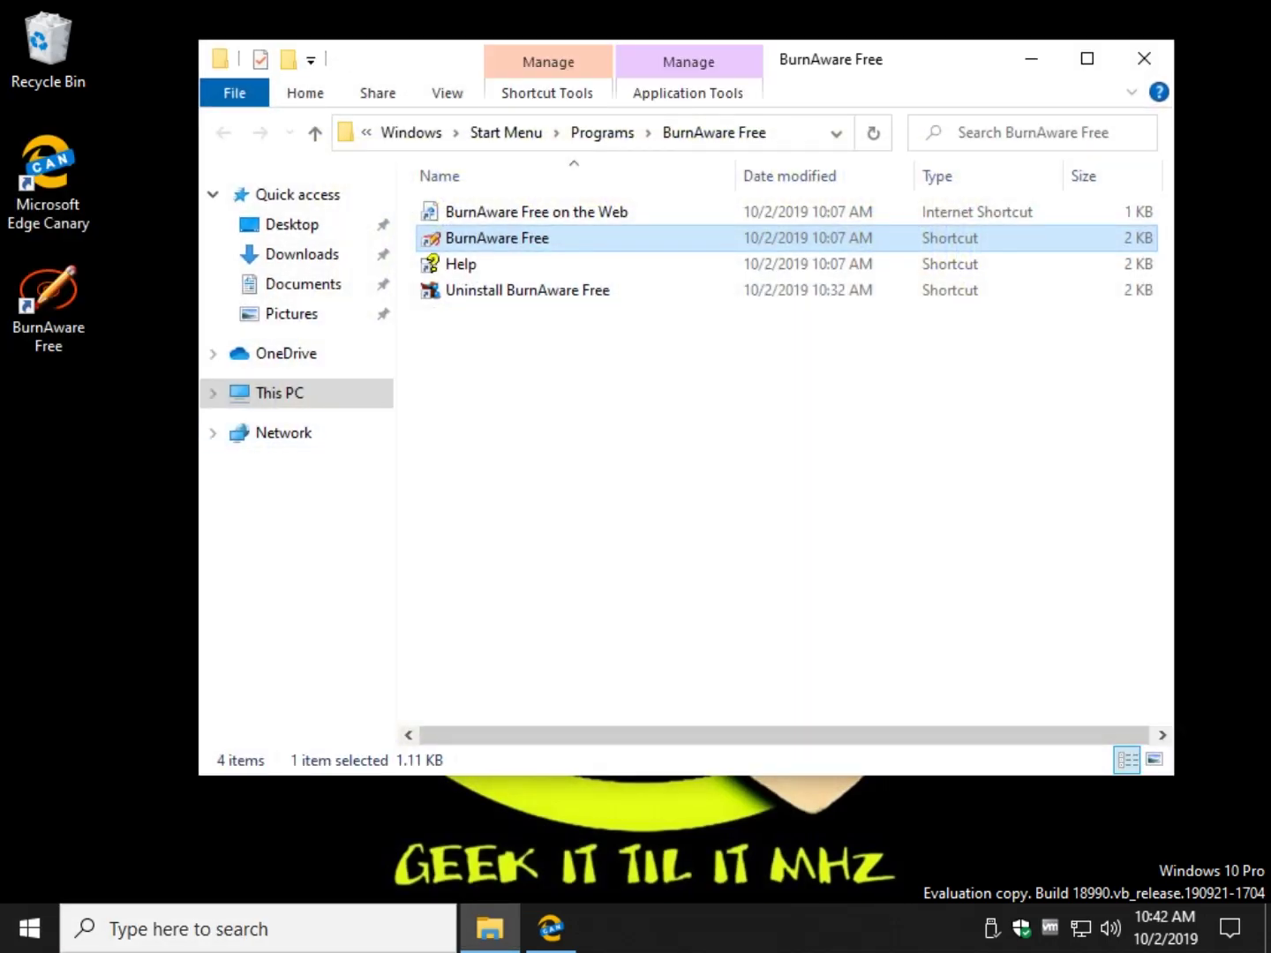
- Close the shortcuts folder and open C:\Program Files (x86)\BurnAware Free from the desktop shortcut
click(1145, 59)
right_click(40, 283)
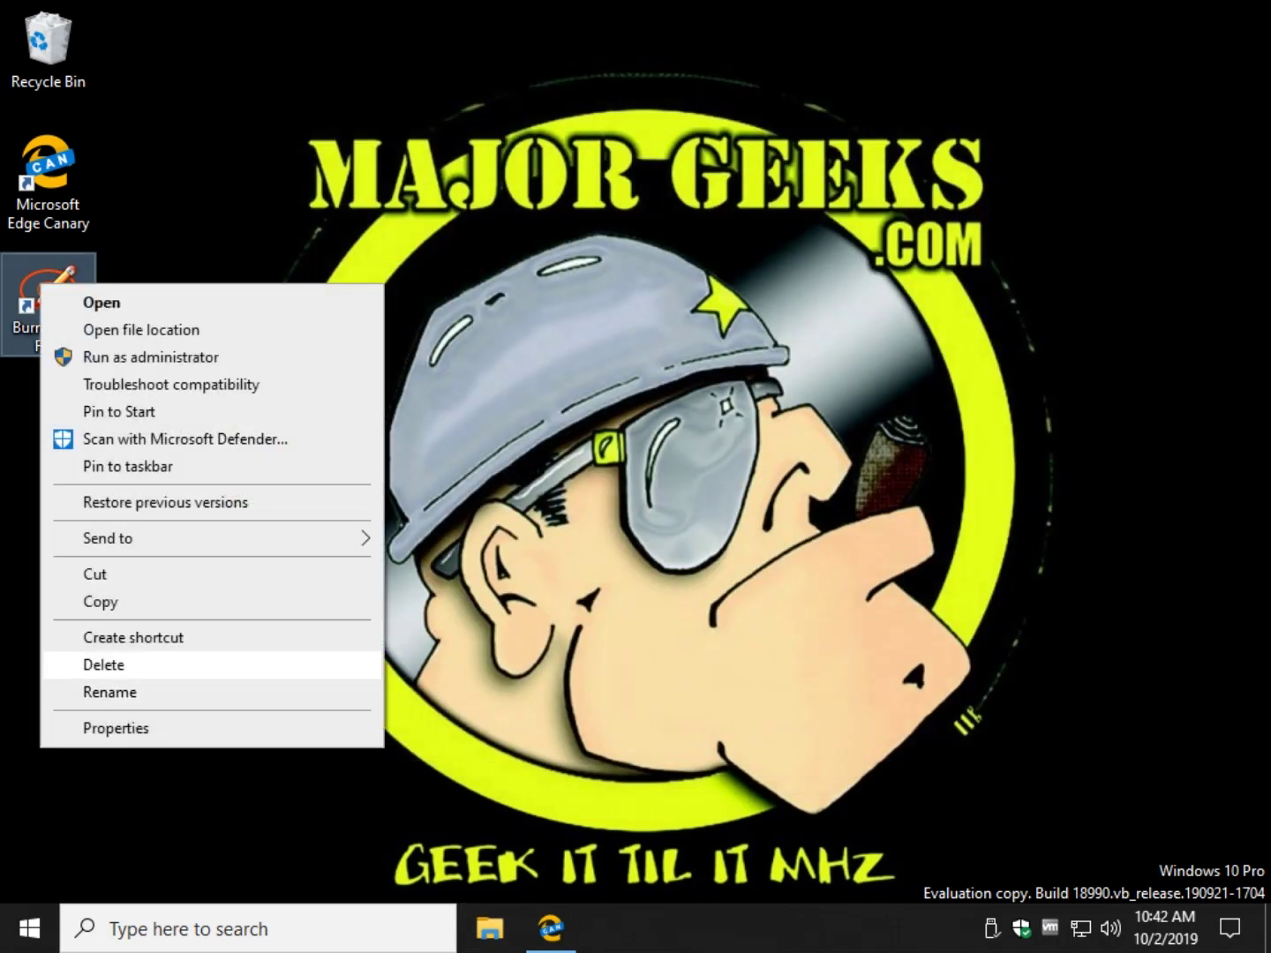
click(115, 727)
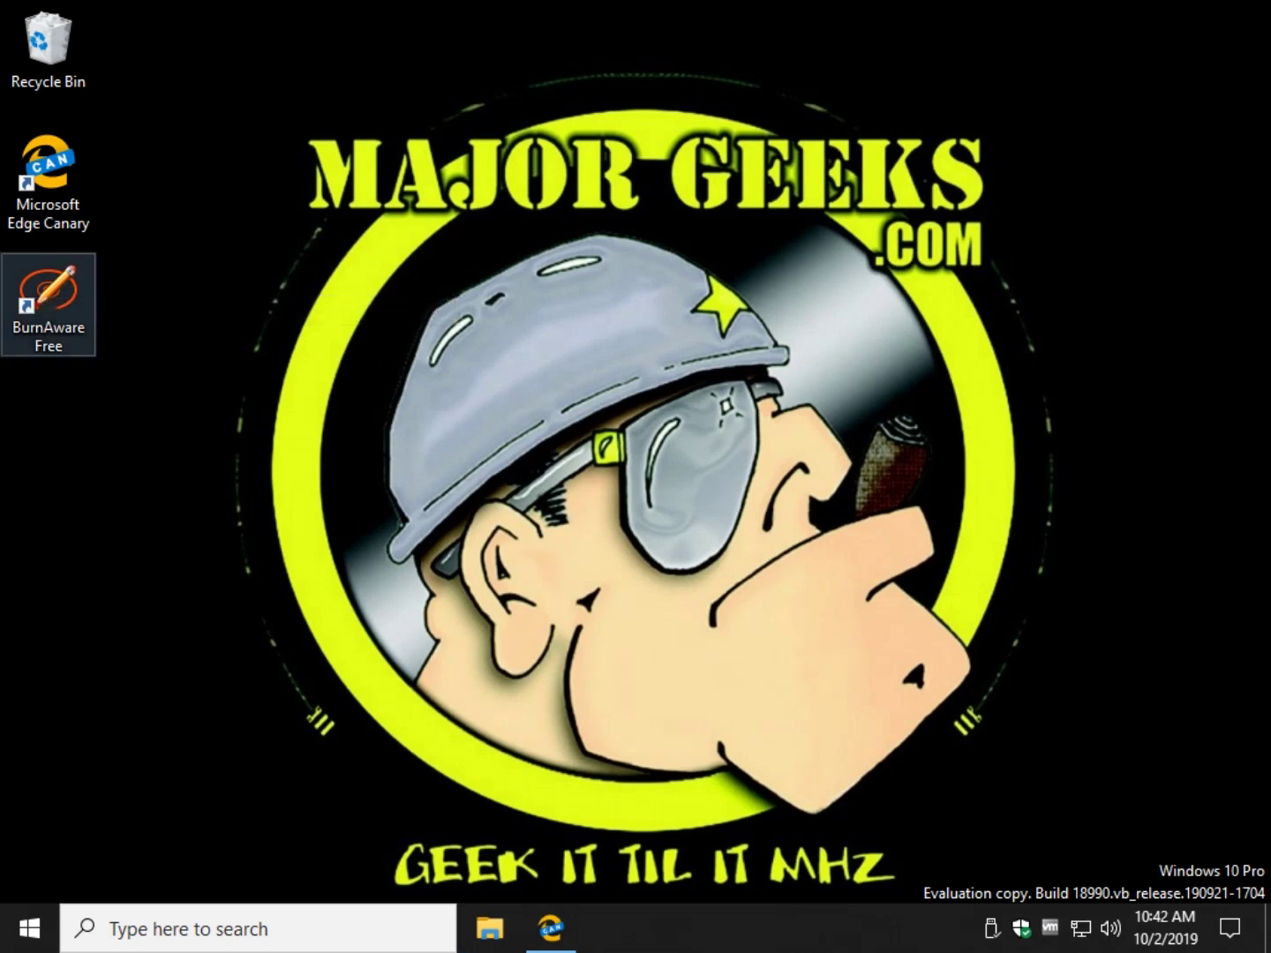
right_click(65, 308)
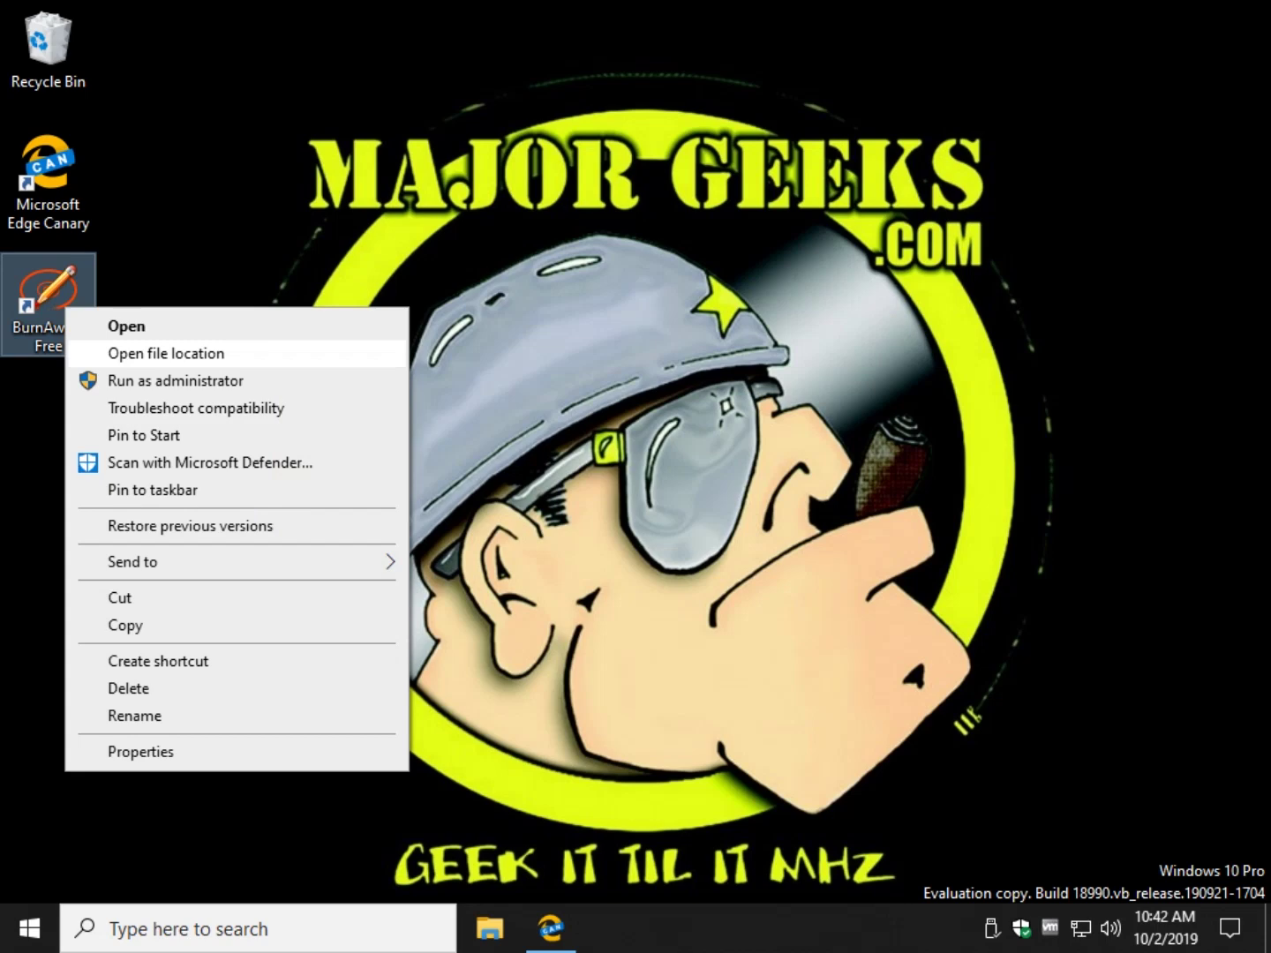
click(166, 354)
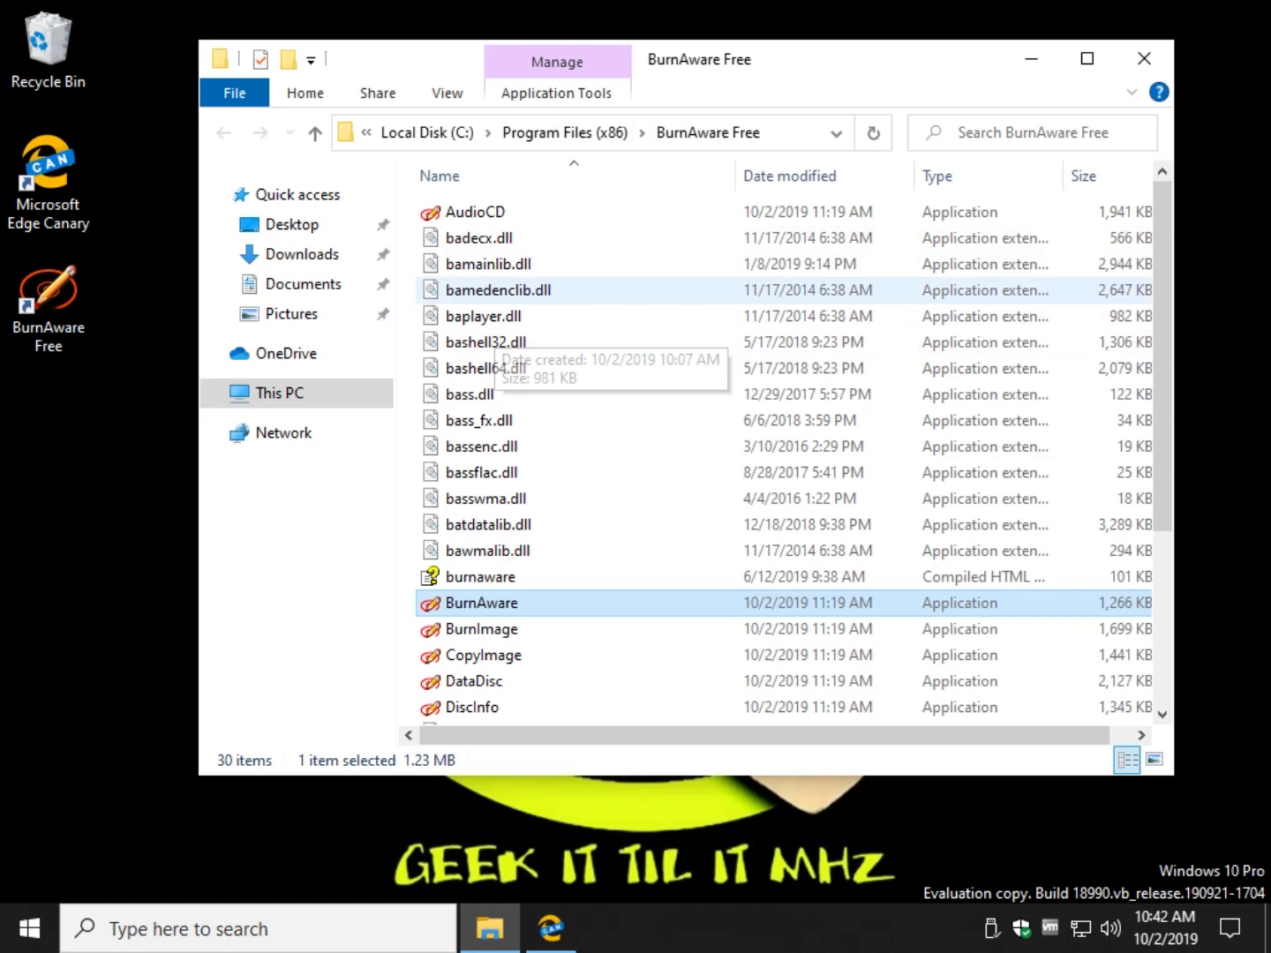
- Select baplayer.dll and scroll the BurnAware Free folder down to unins000
click(484, 316)
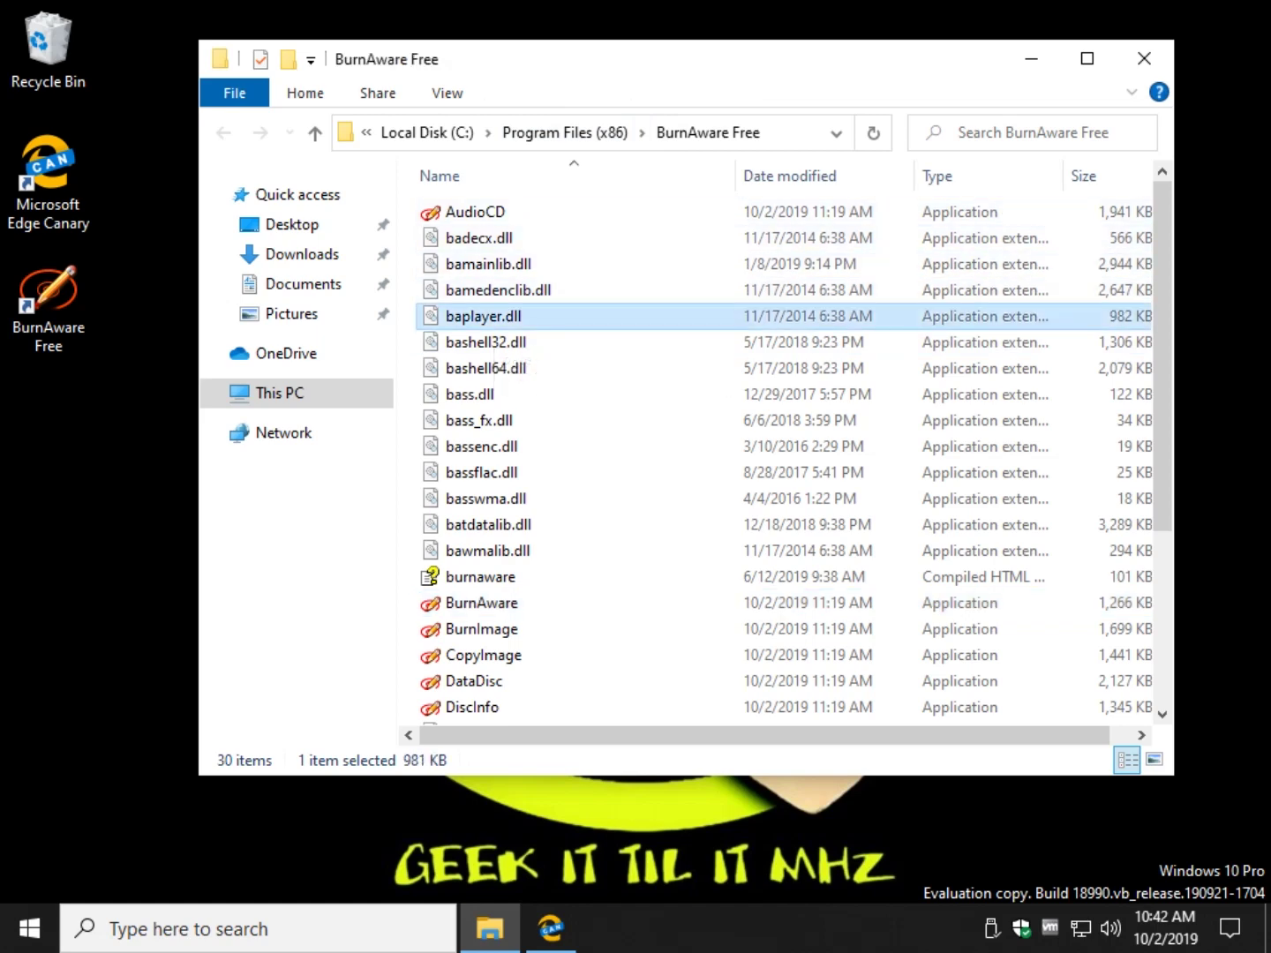
scroll(476, 318, down, 3)
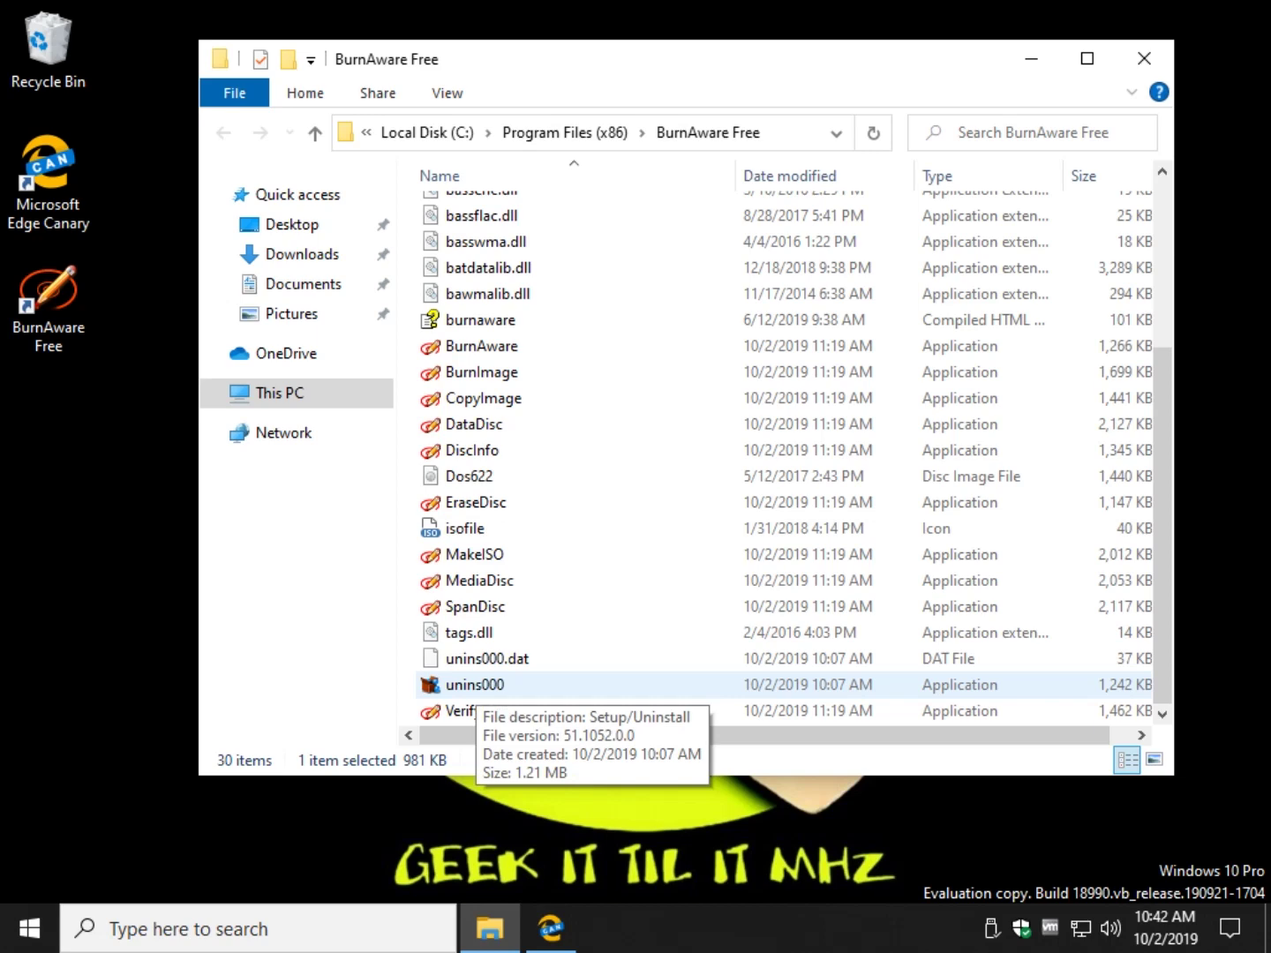
- Run unins000 with admin approval, minimise the folder window, and dismiss the removal prompt
double_click(468, 685)
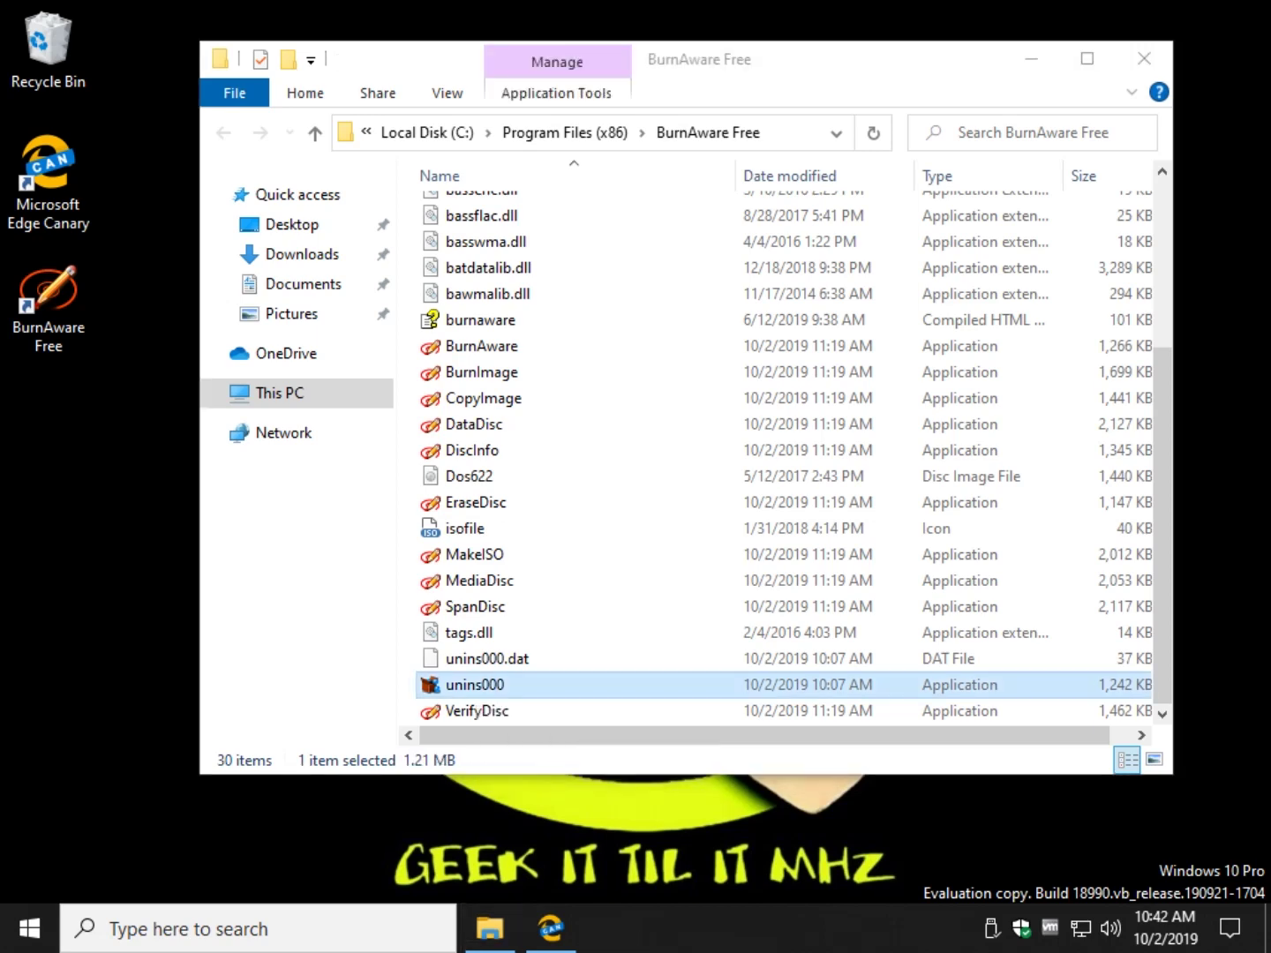
key(alt+y)
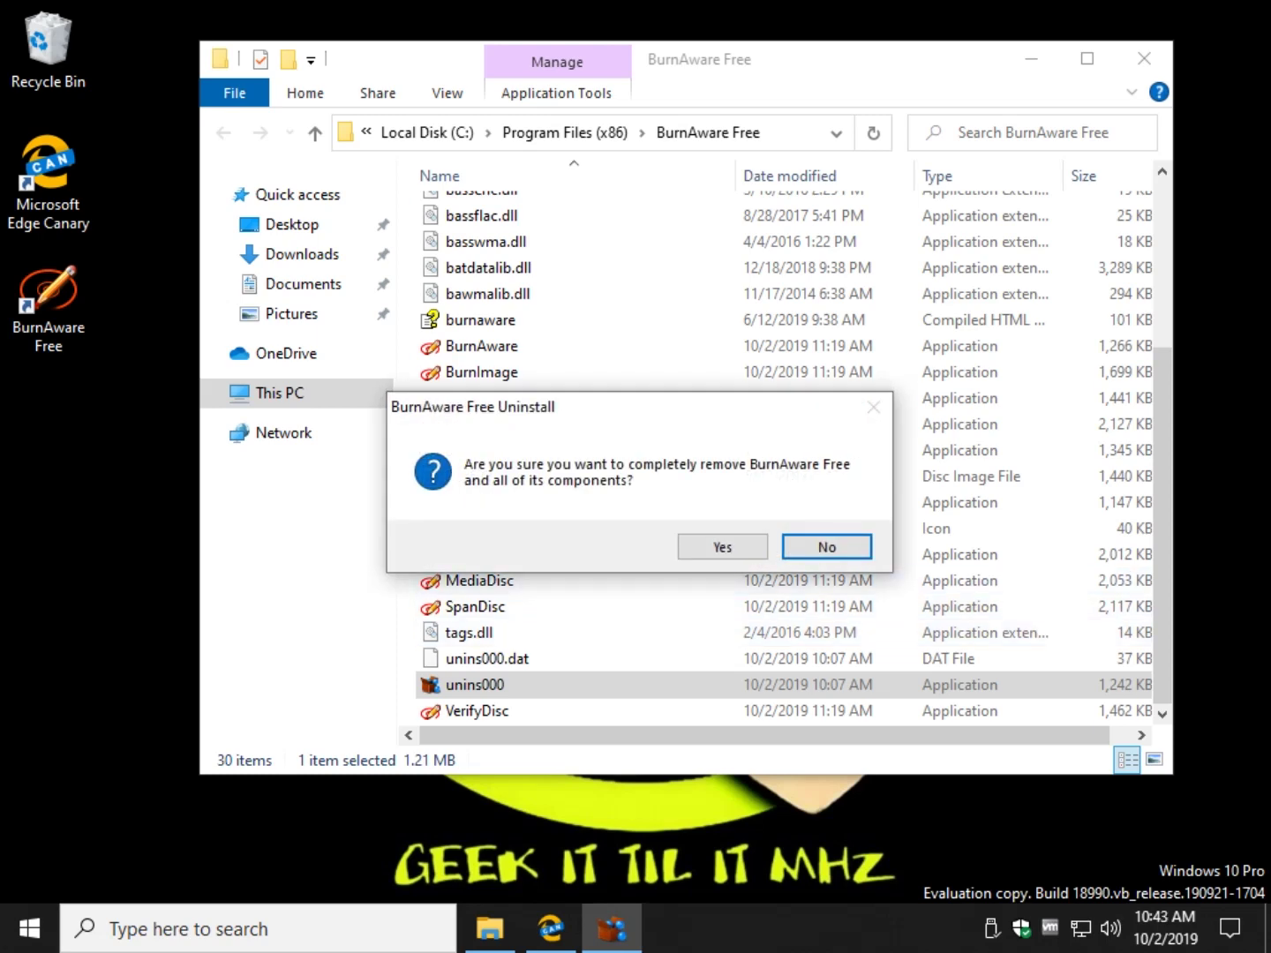
click(1030, 58)
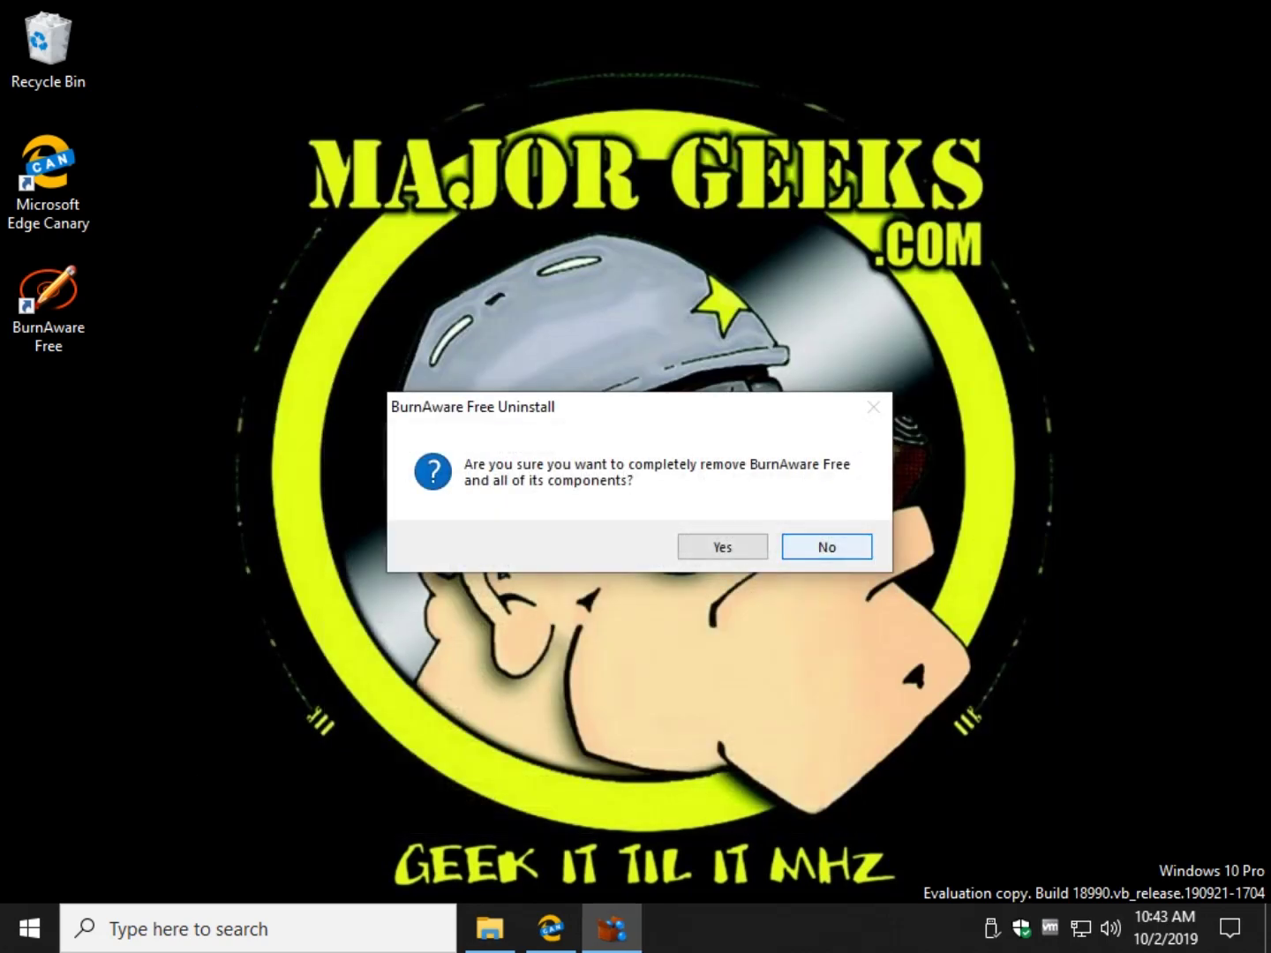
click(826, 547)
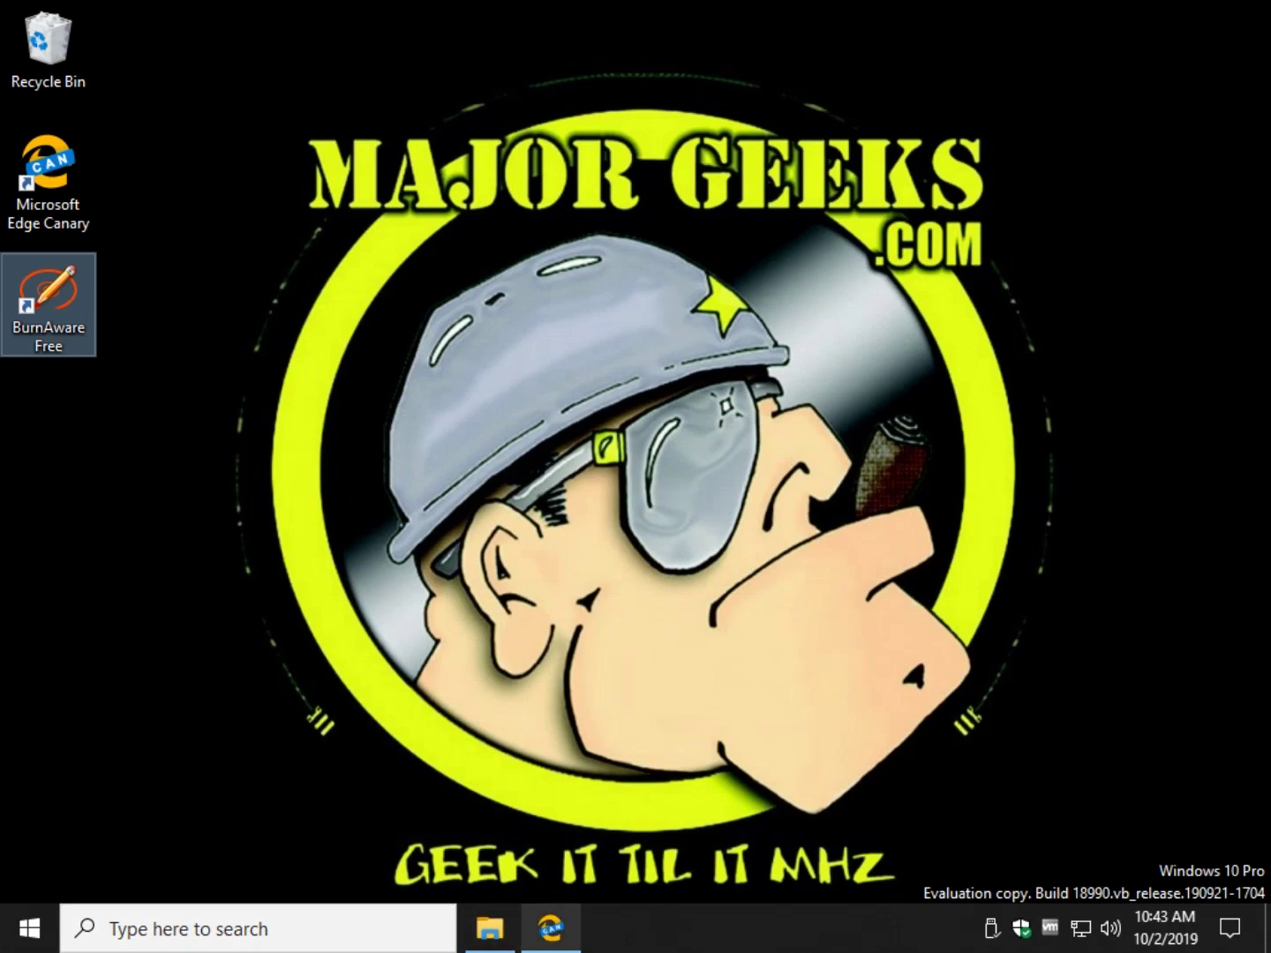
- Bring back the MajorGeeks guide, then check the BurnAware Free desktop shortcut's options
click(551, 928)
scroll(742, 485, down, 4)
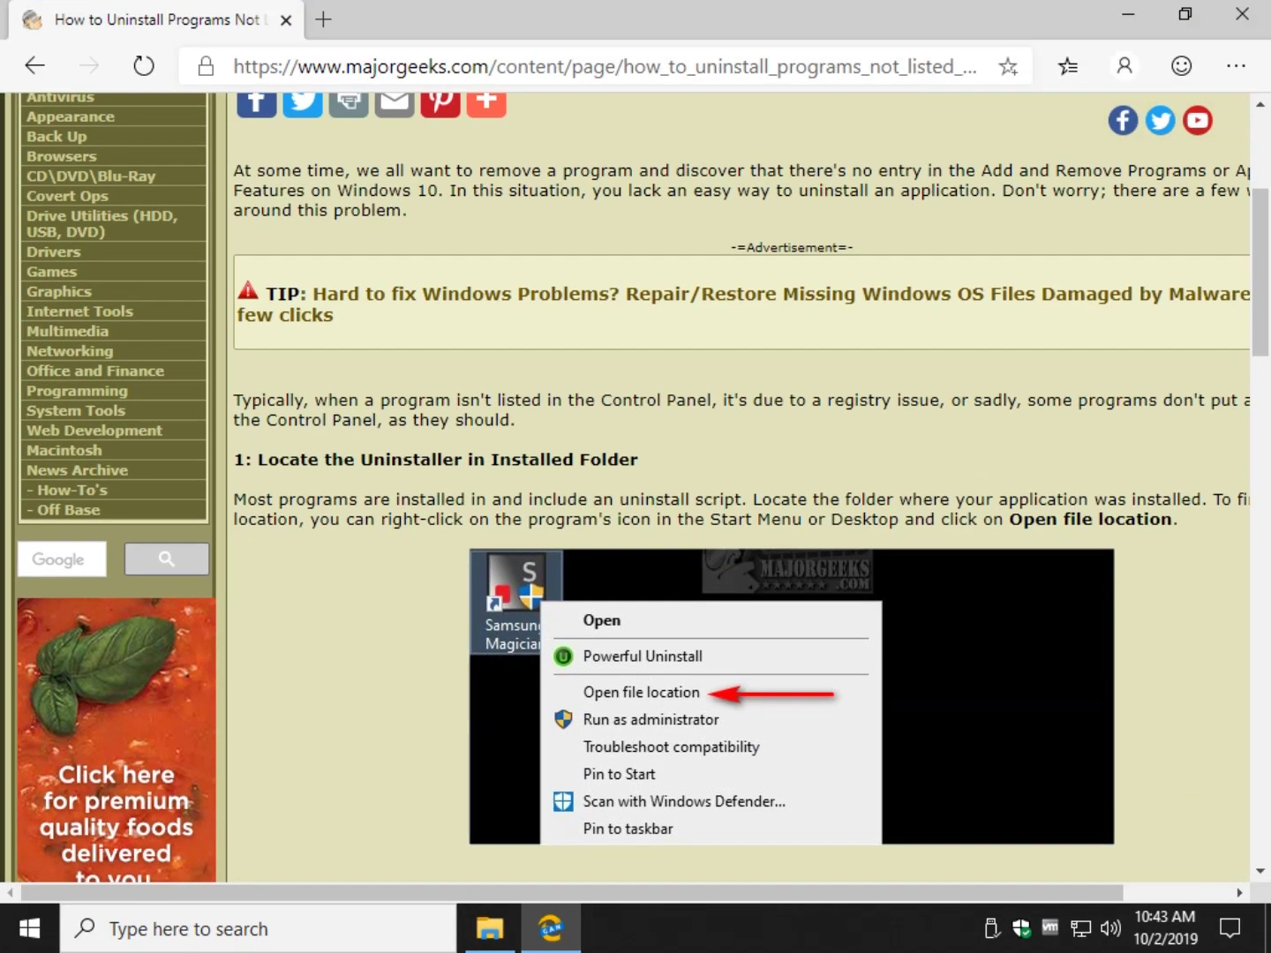
scroll(741, 485, down, 3)
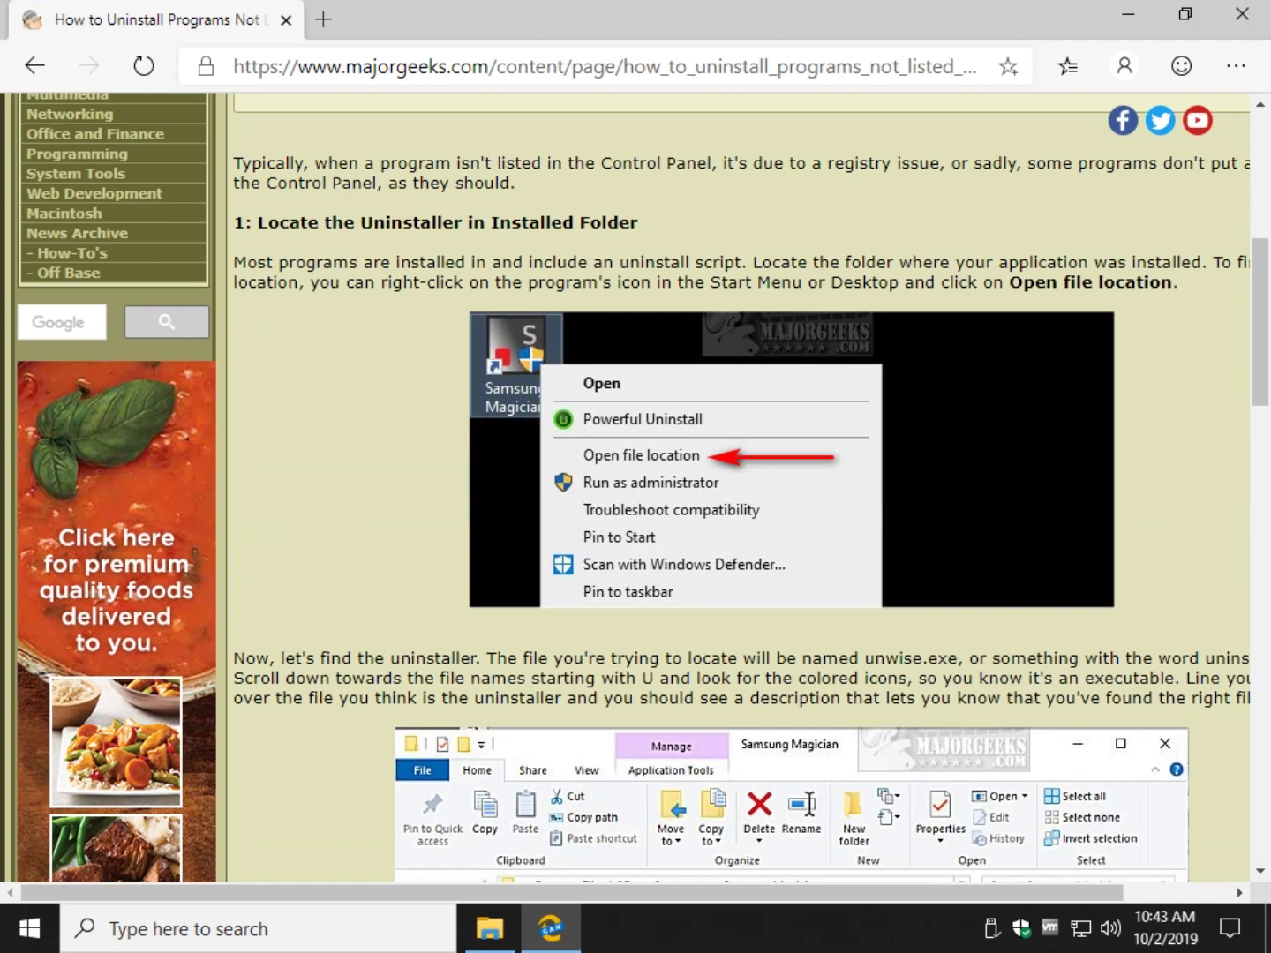
click(1128, 15)
right_click(57, 297)
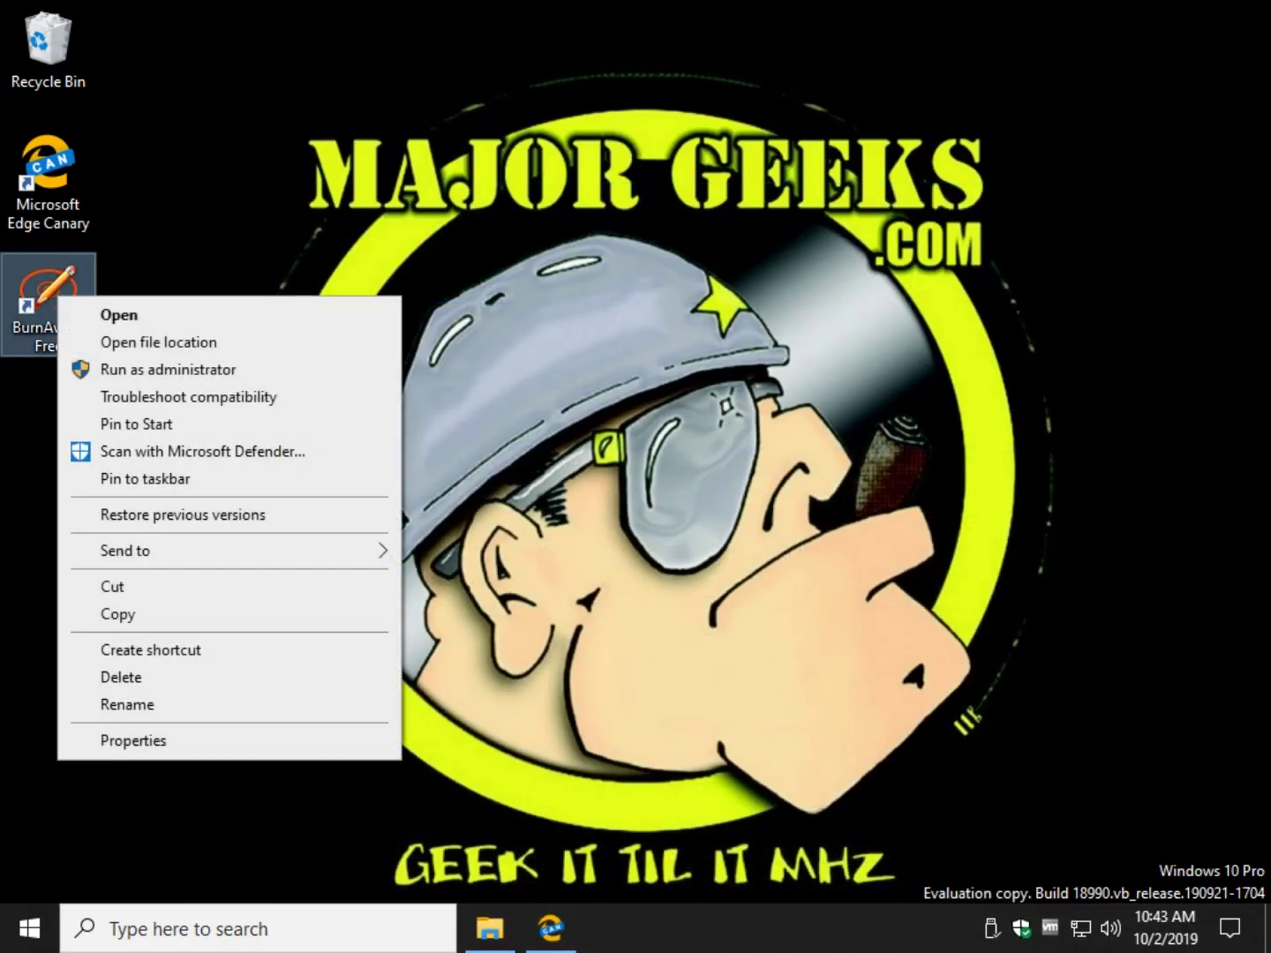
- Return to the guide and scroll down to section 2, 'Rerun the Installer'
click(551, 928)
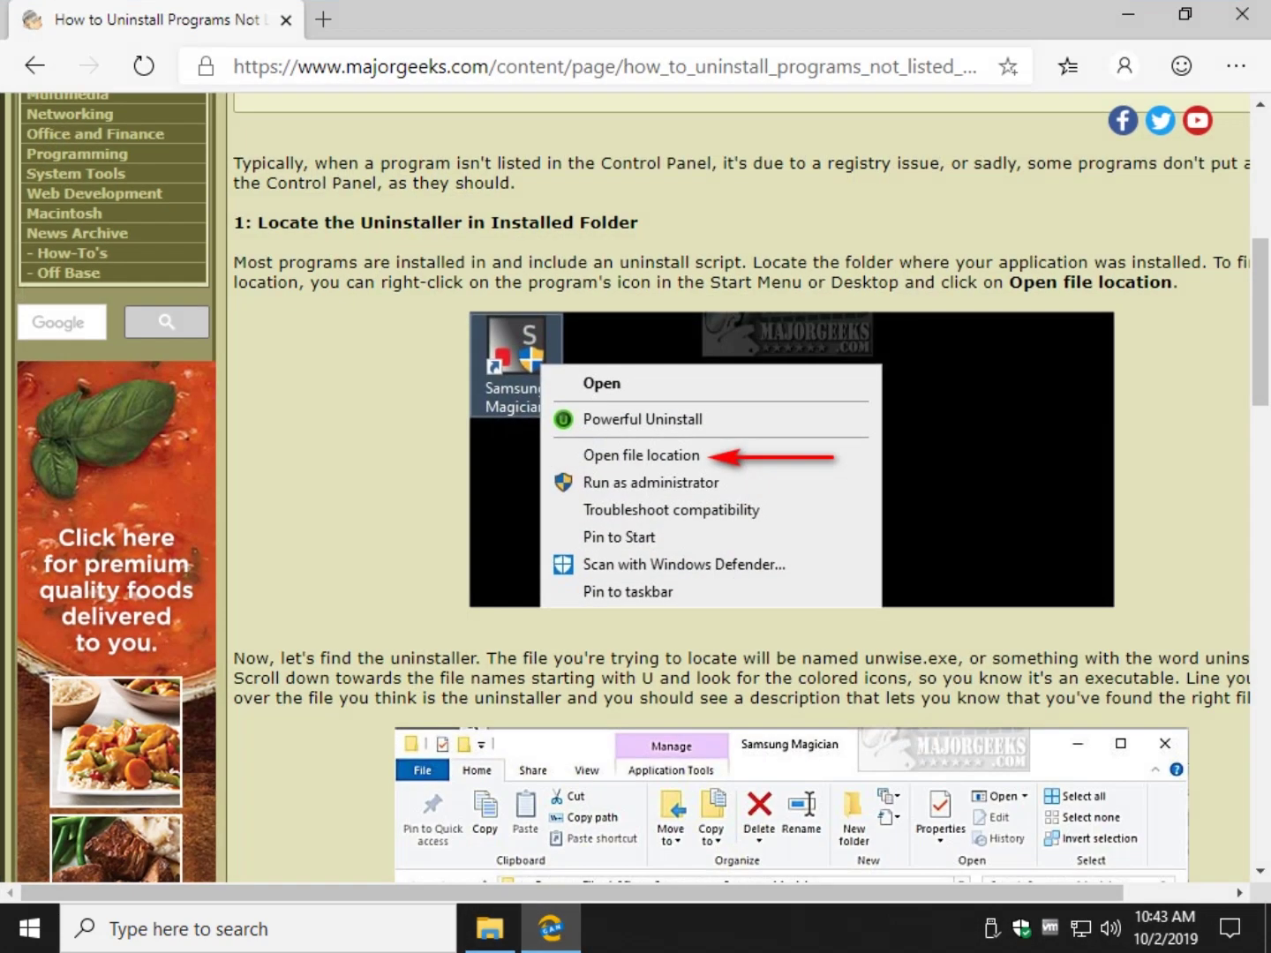
scroll(642, 488, down, 2)
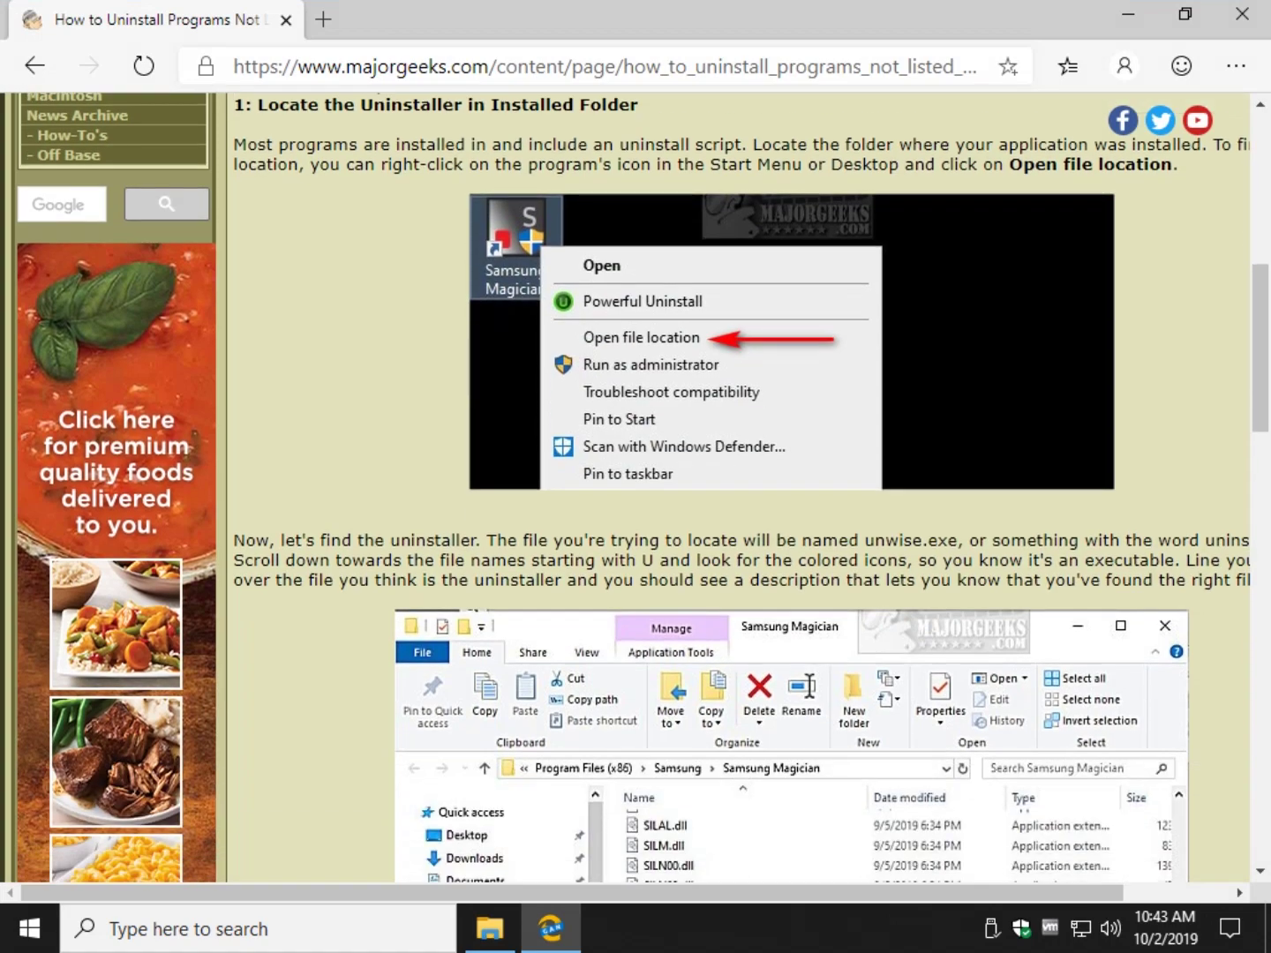
scroll(642, 489, down, 6)
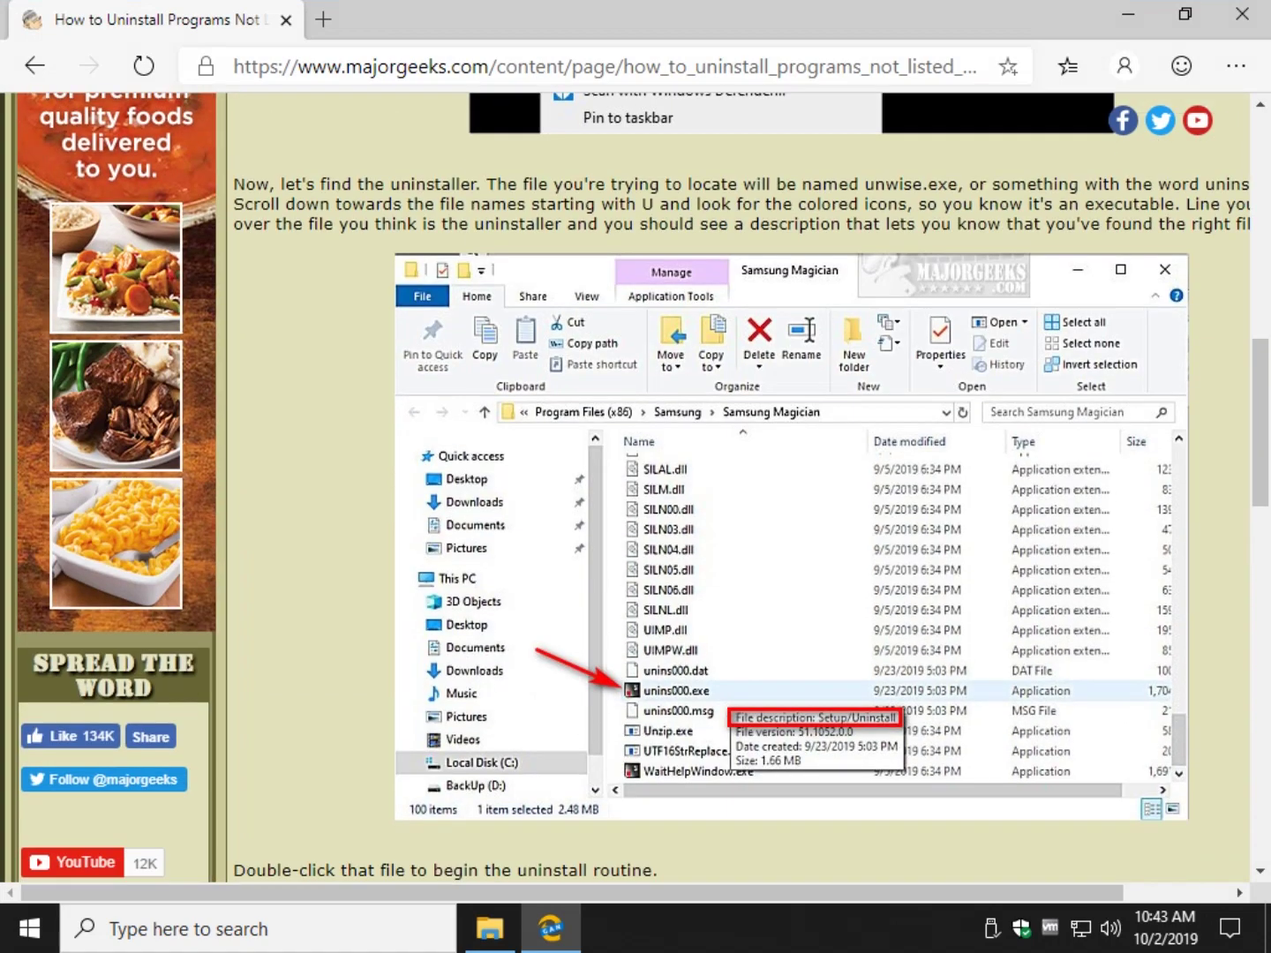
scroll(642, 488, down, 8)
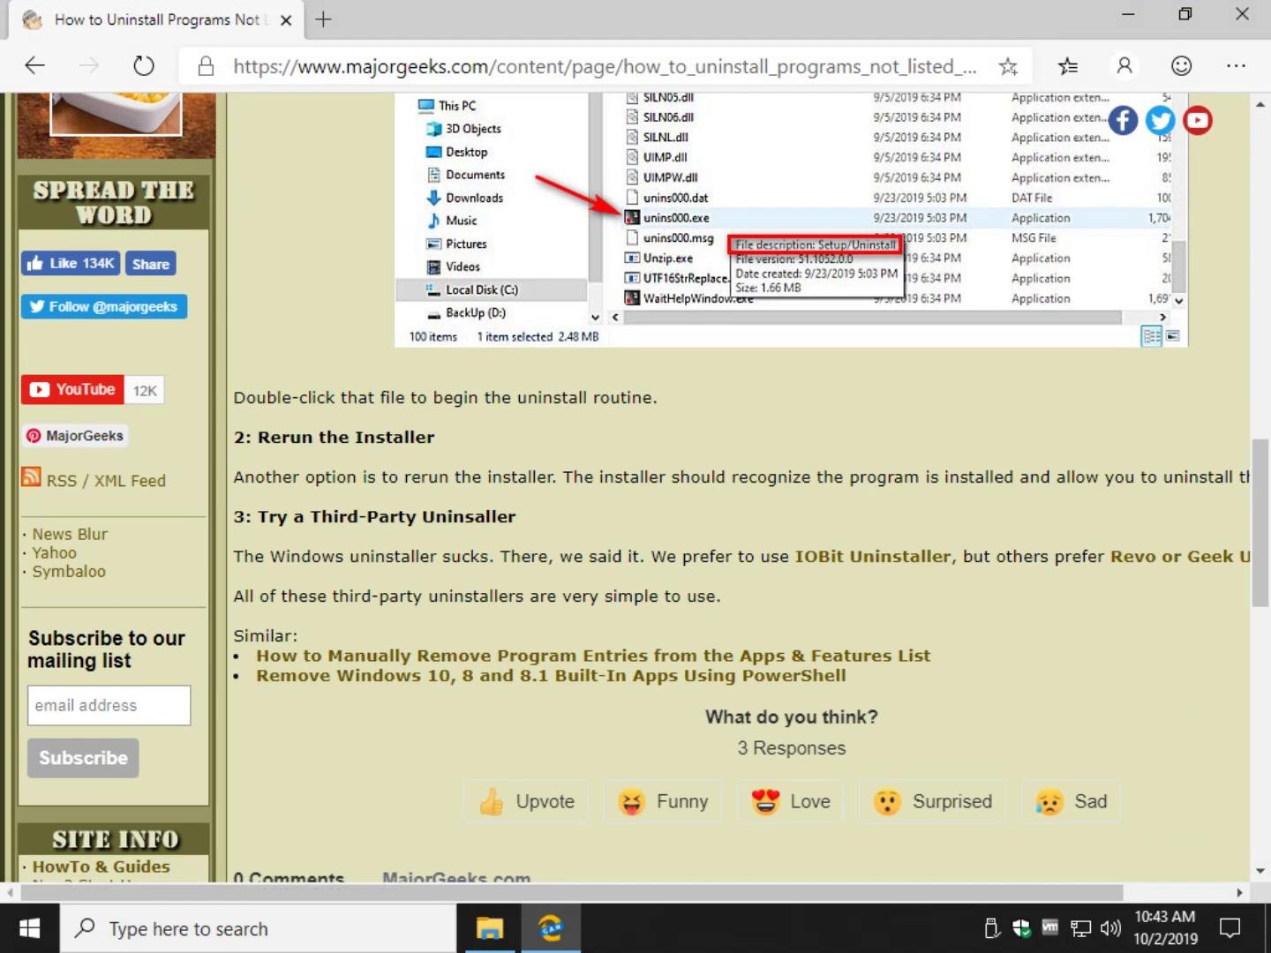
- Restore burnaware_free_12.7 from the Recycle Bin to the desktop and select it
click(1128, 14)
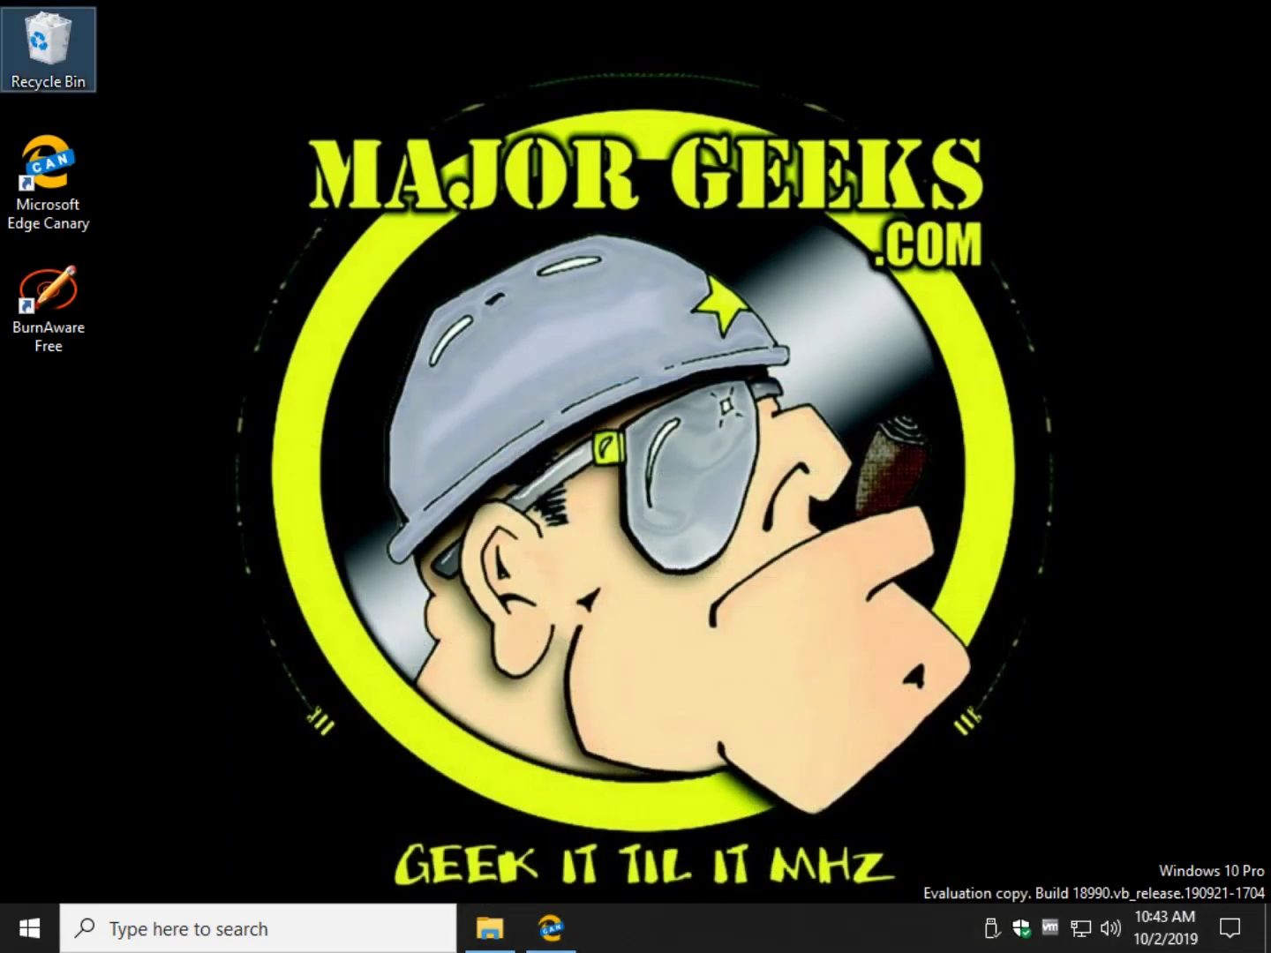
double_click(48, 48)
click(514, 245)
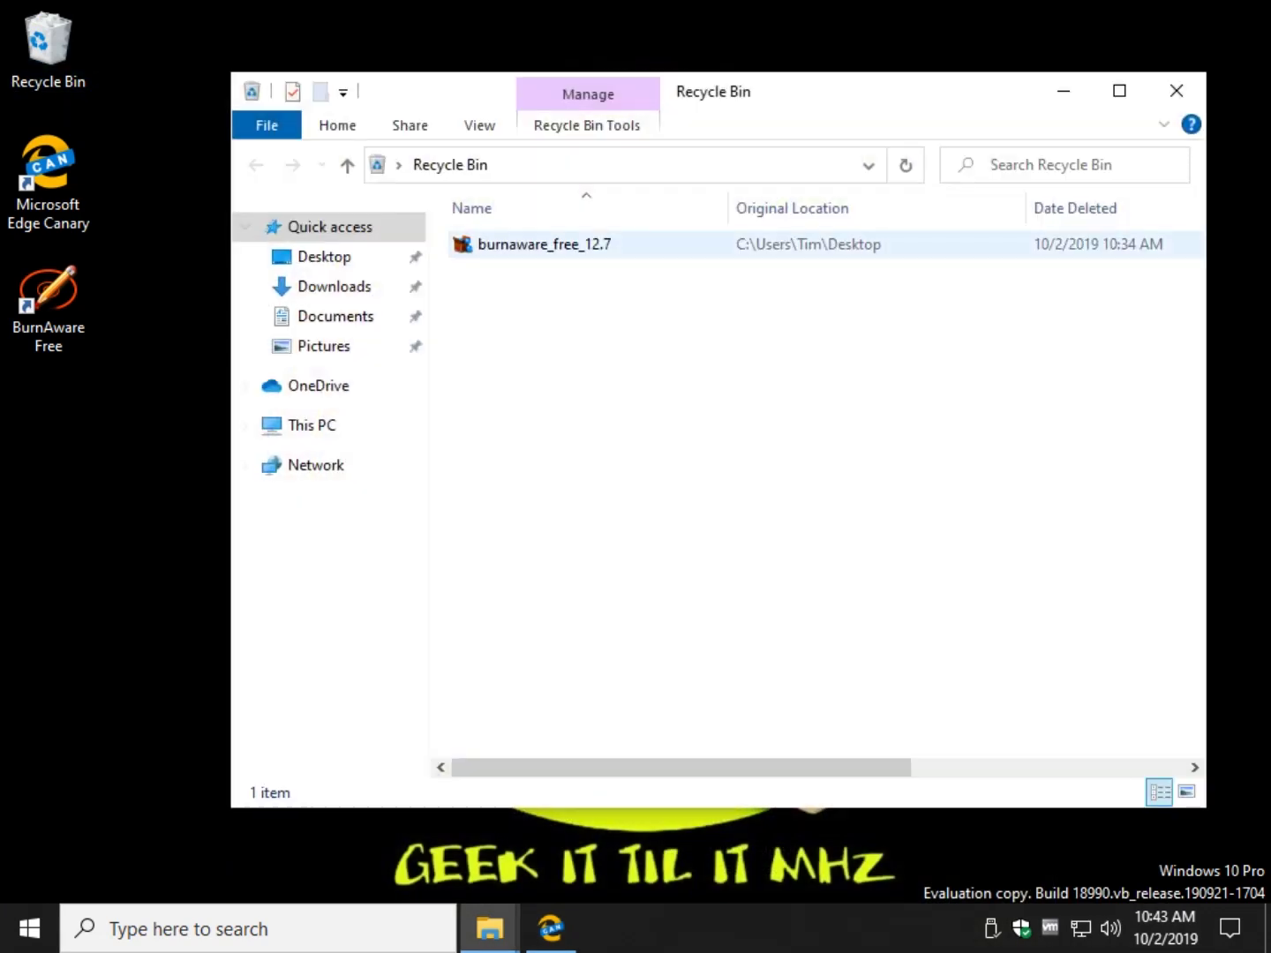
right_click(514, 244)
click(581, 265)
click(1177, 91)
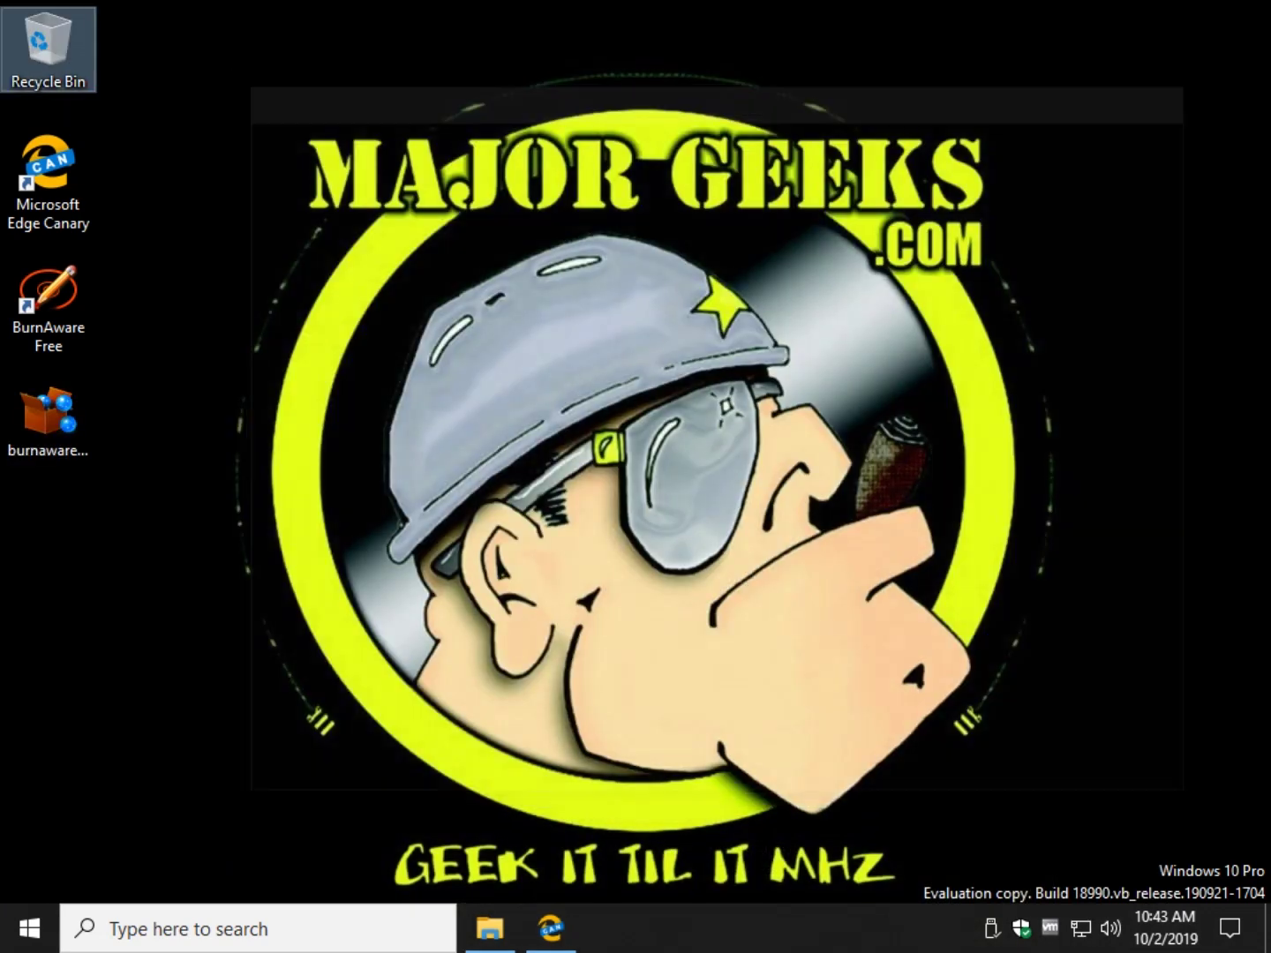
click(48, 415)
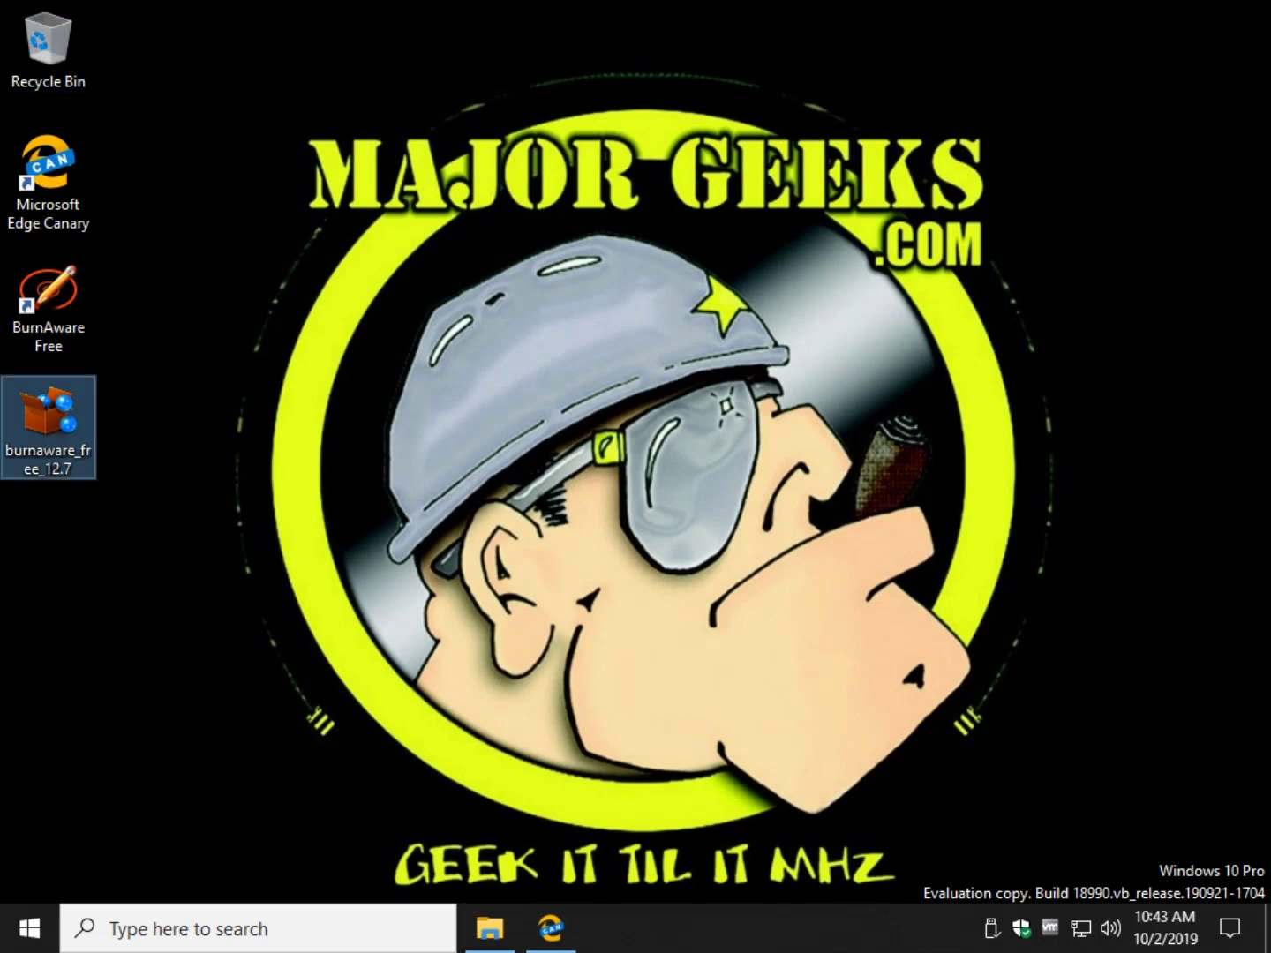
- Launch burnaware_free_12.7 with admin approval, choose English, and pass the welcome page
key(Return)
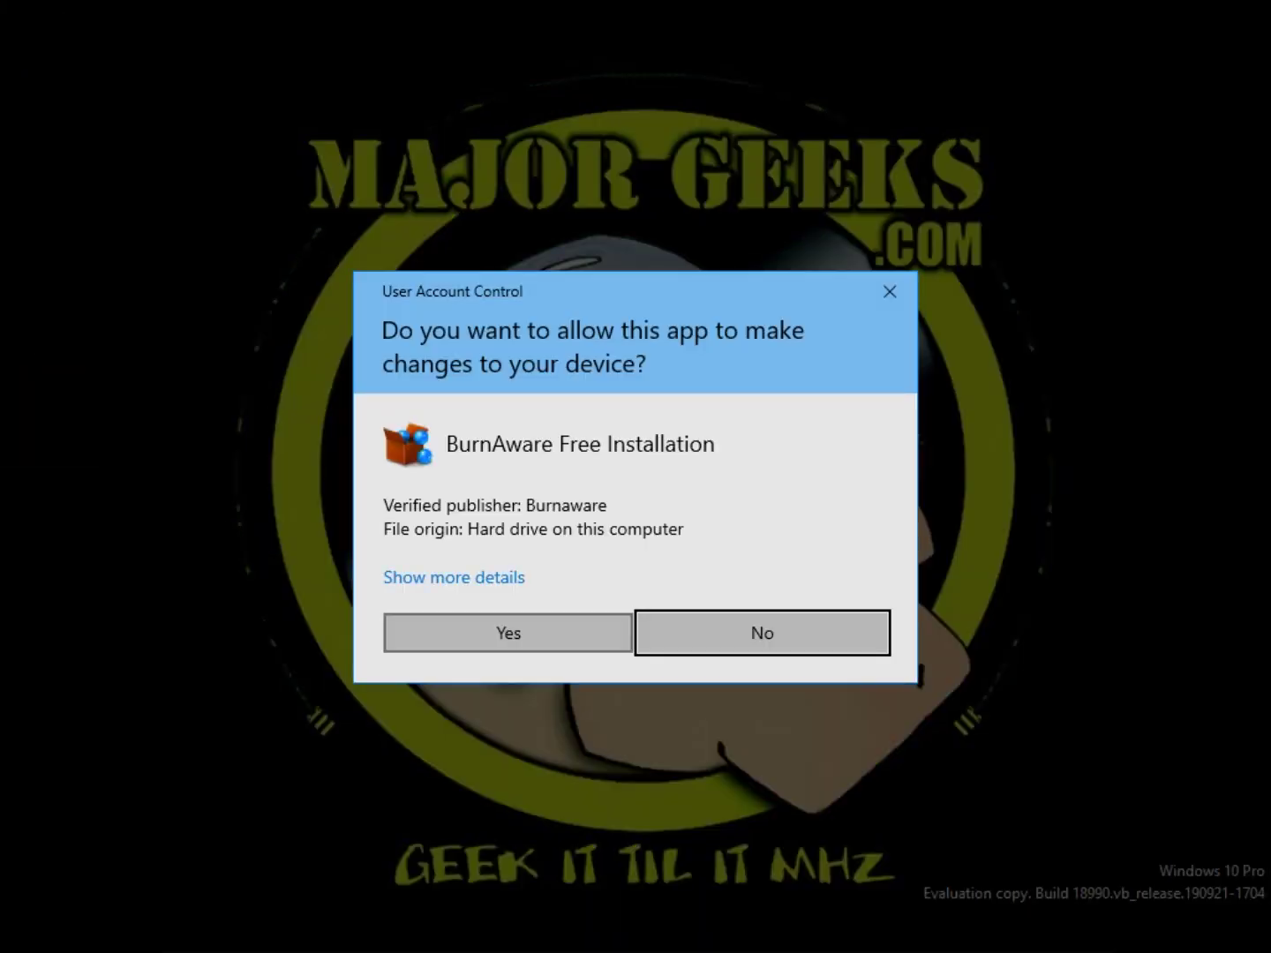
key(alt+y)
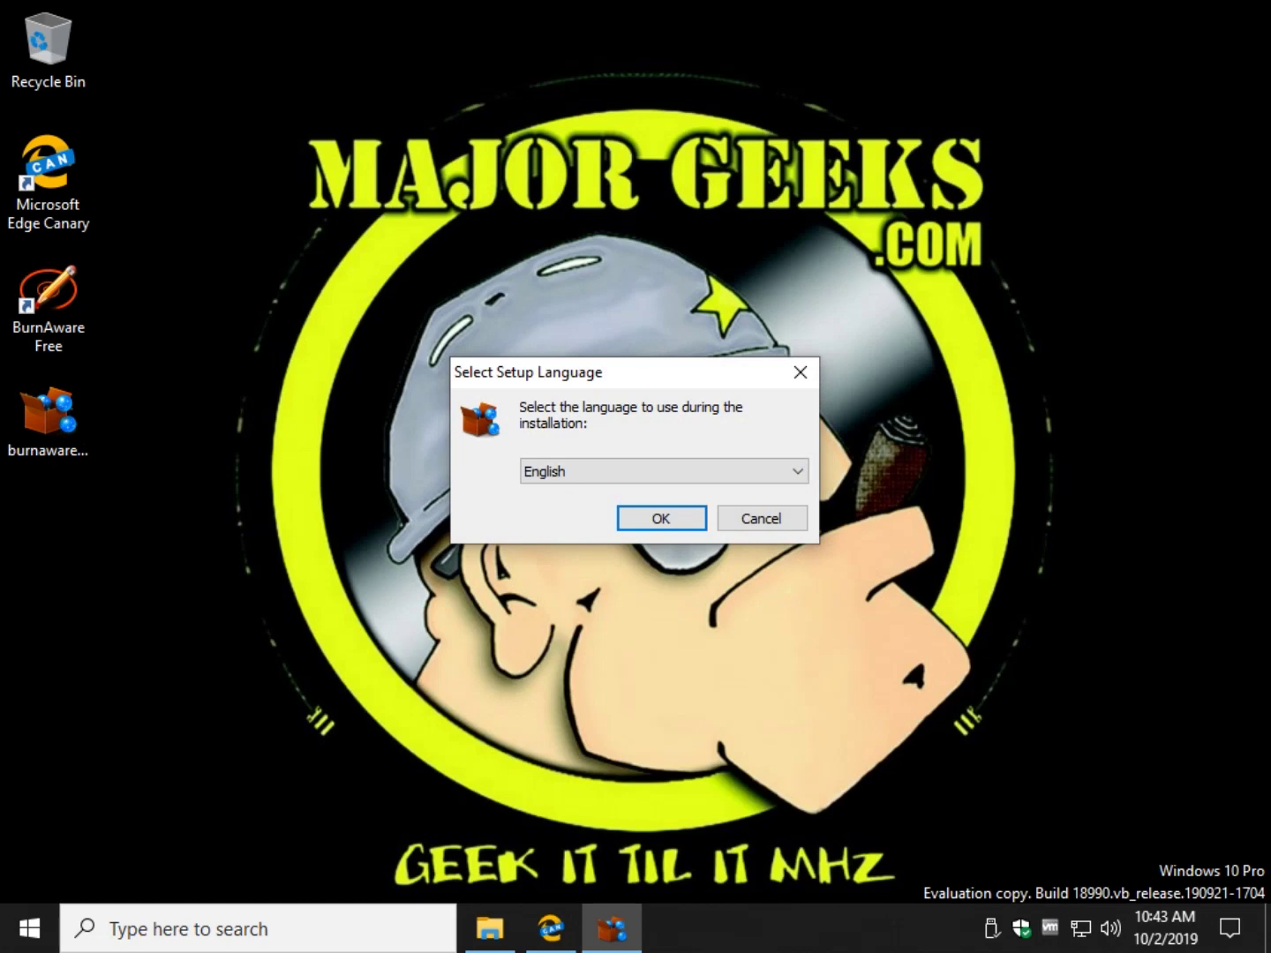
key(Return)
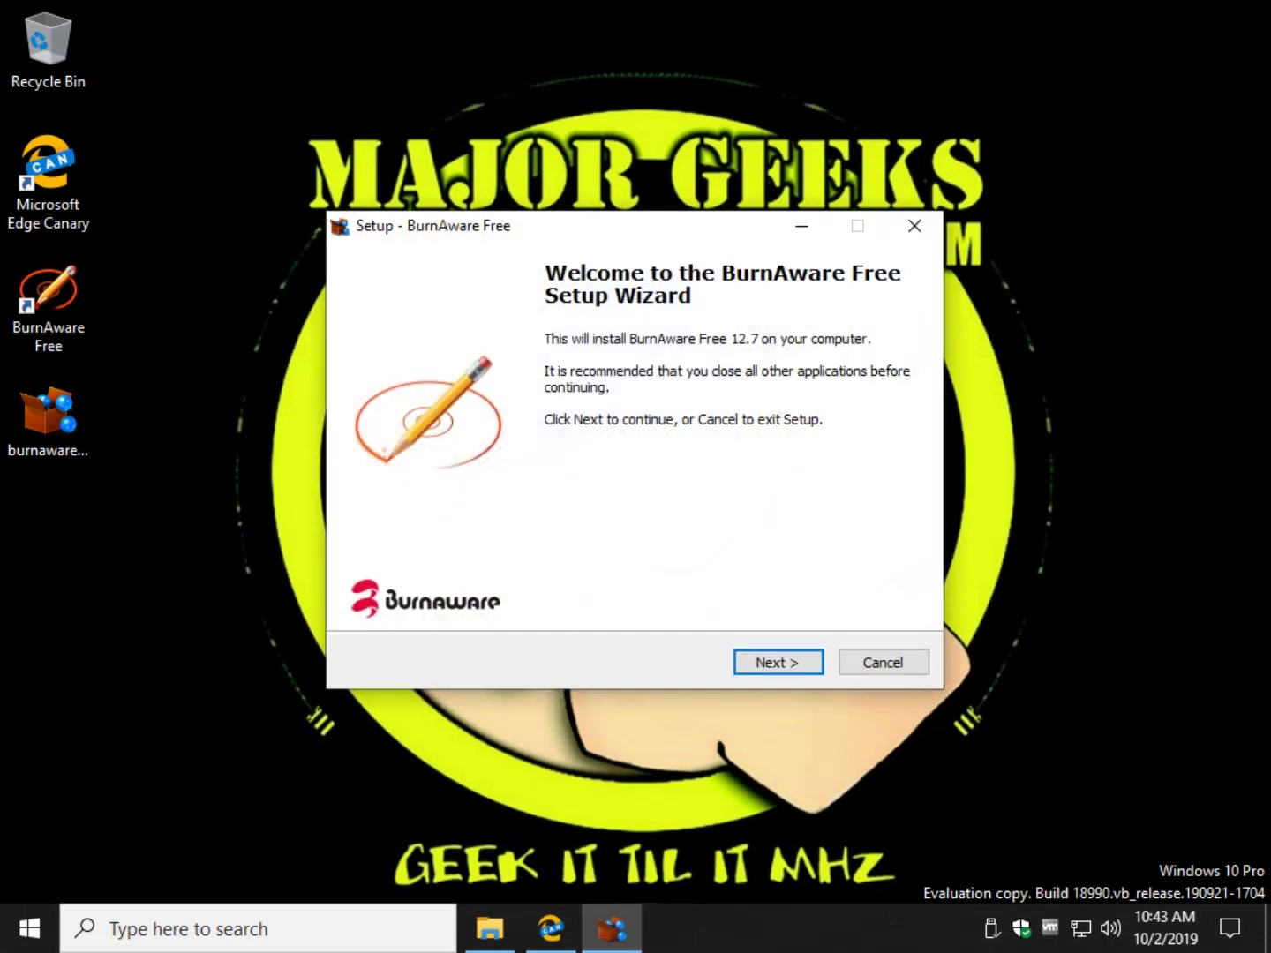
key(Return)
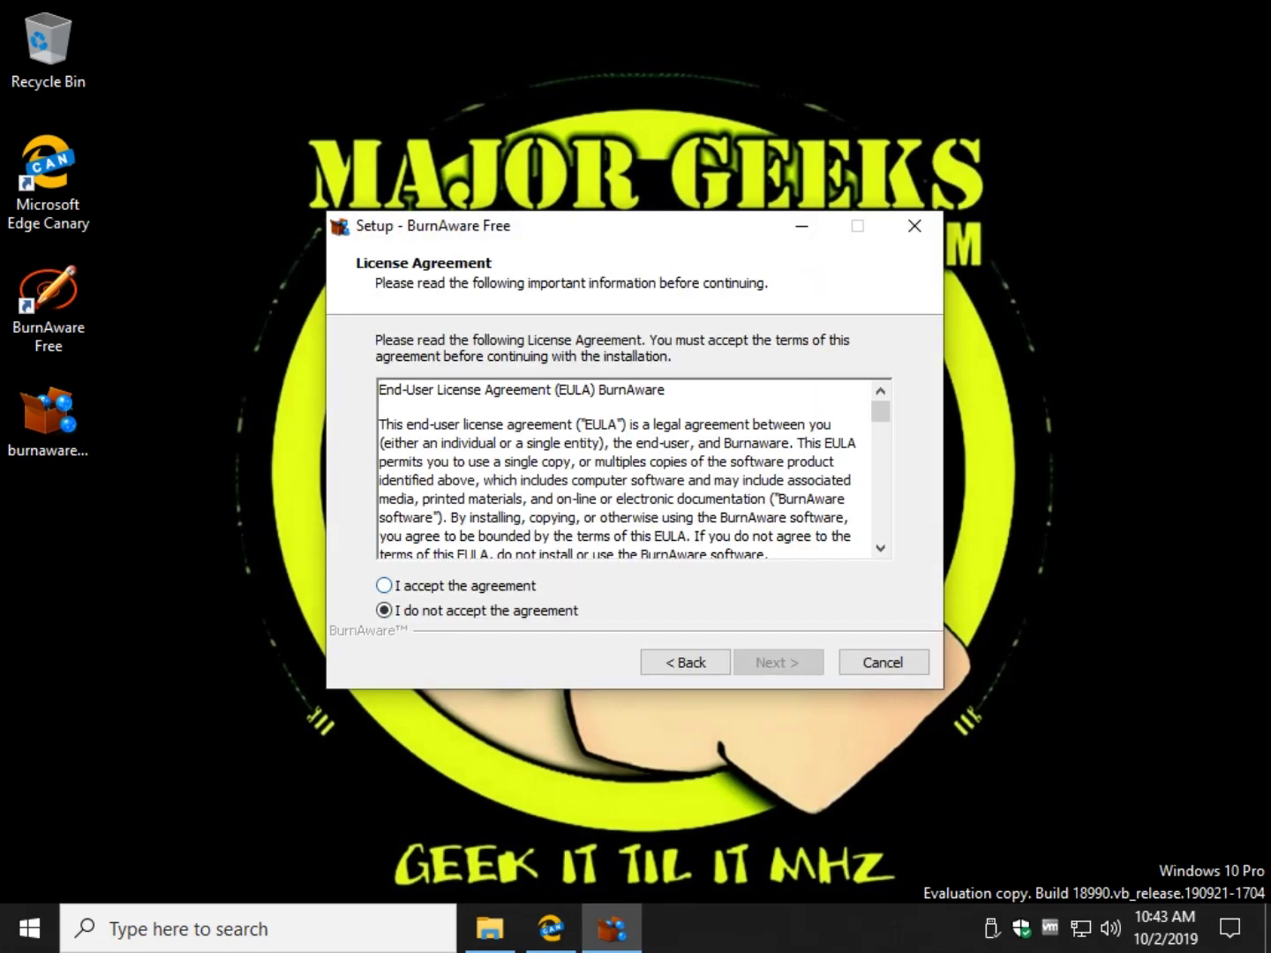
- Accept the licence, advance to Ready to Install, then exit setup without installing
key(alt+a)
key(Return)
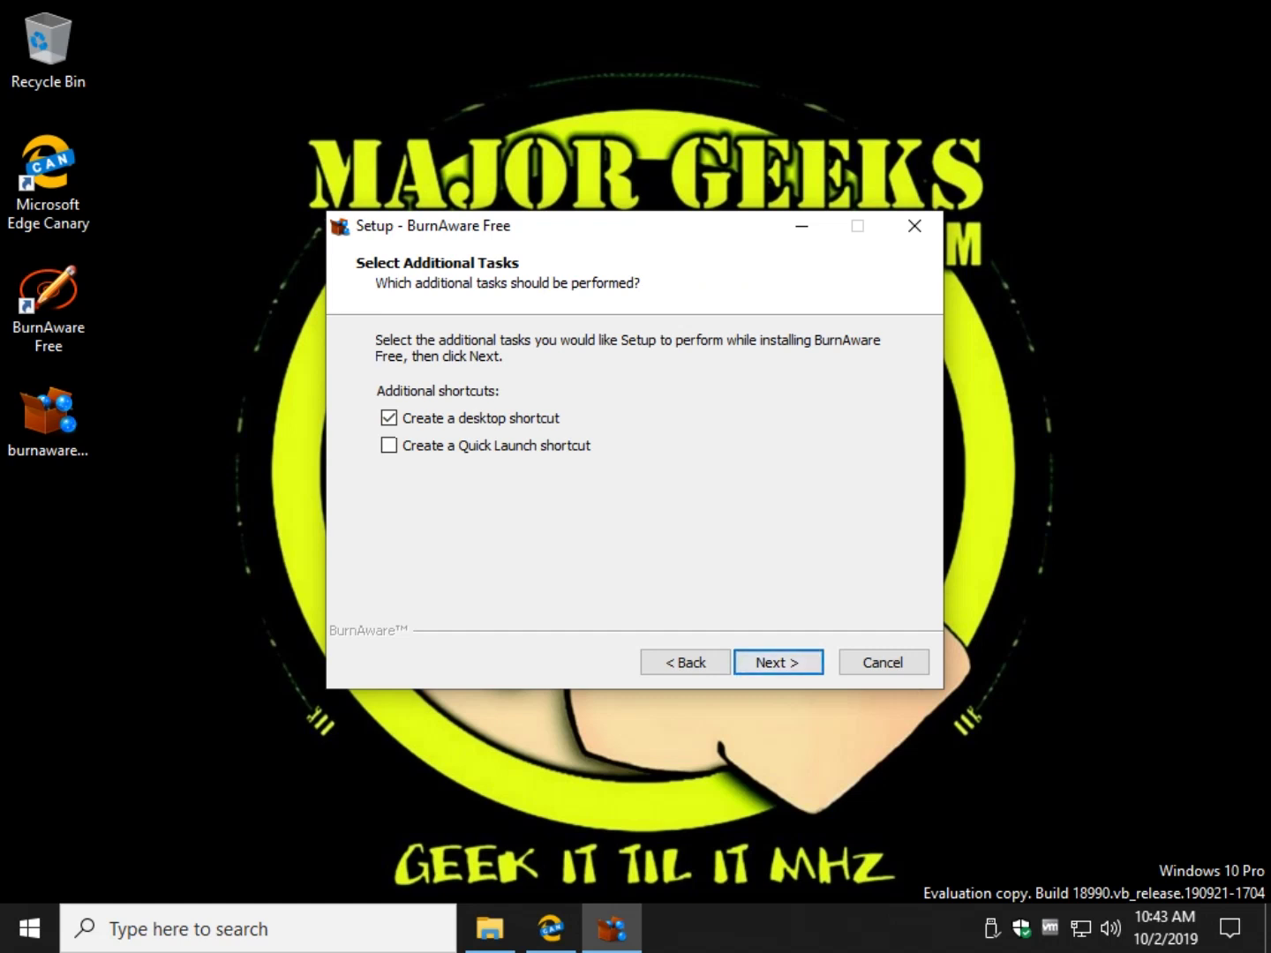
key(Return)
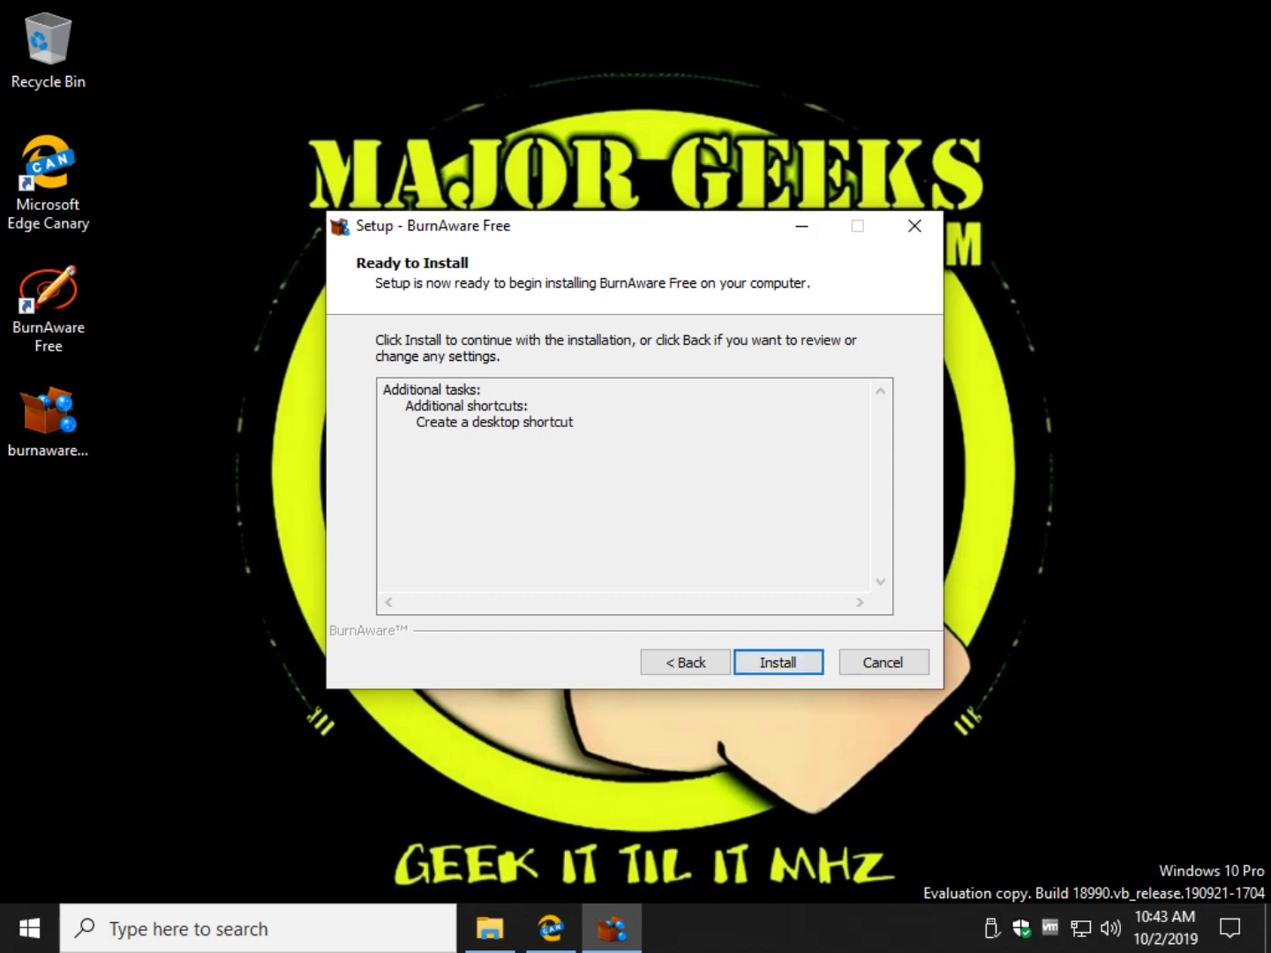
key(Escape)
key(y)
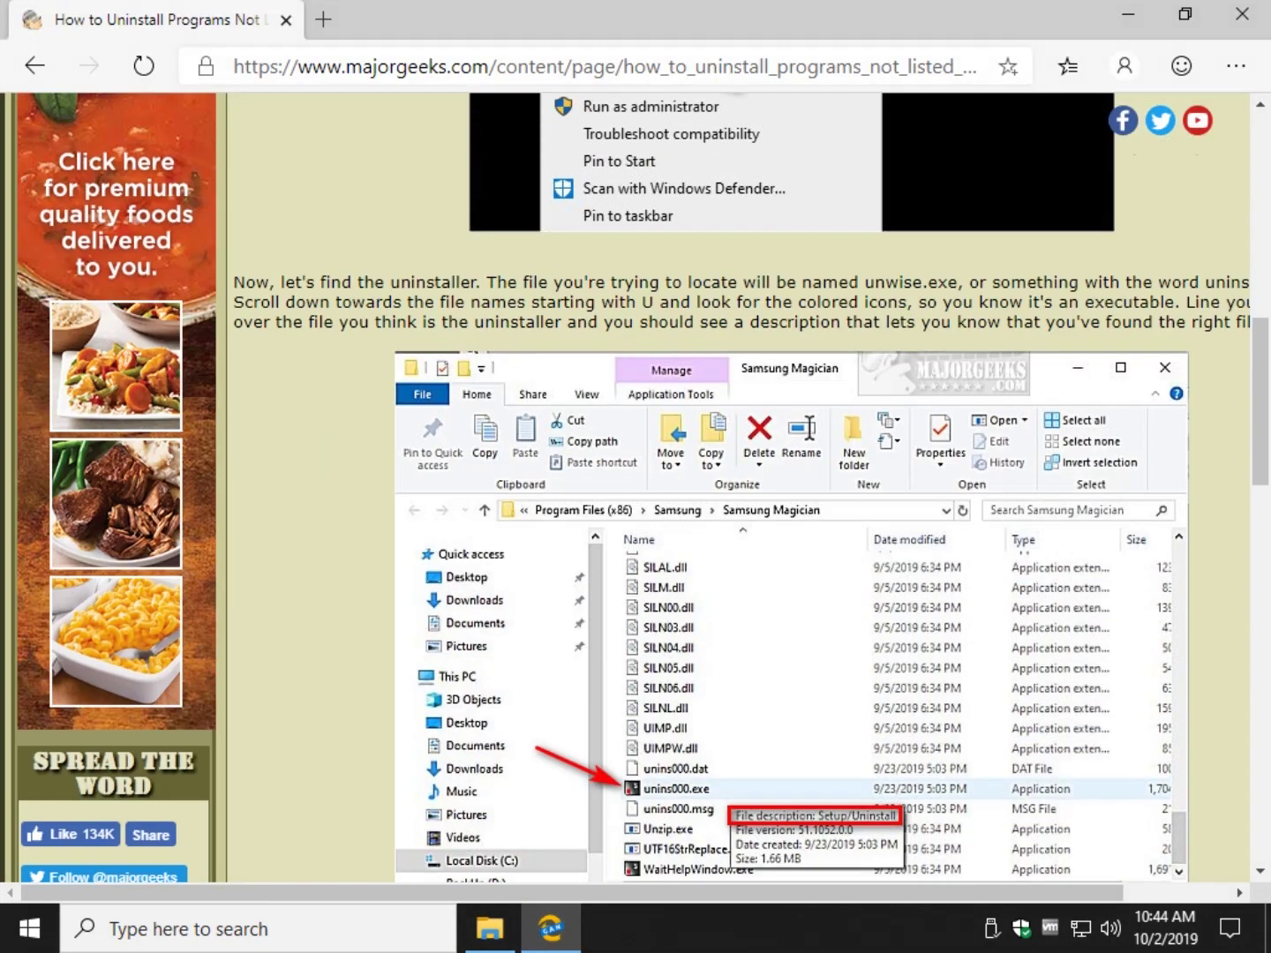
scroll(642, 488, up, 1)
scroll(642, 487, down, 3)
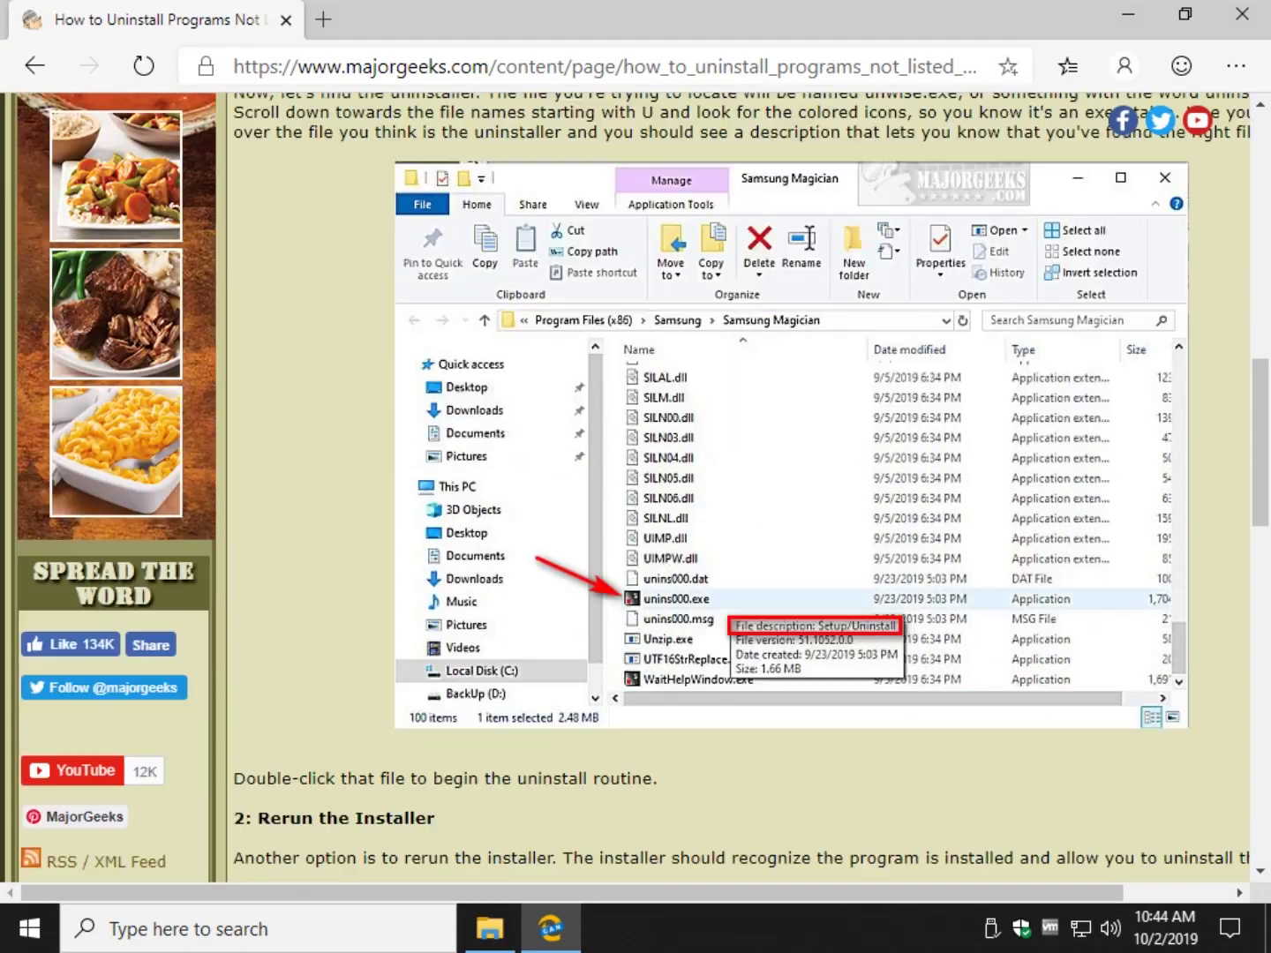
scroll(643, 488, down, 4)
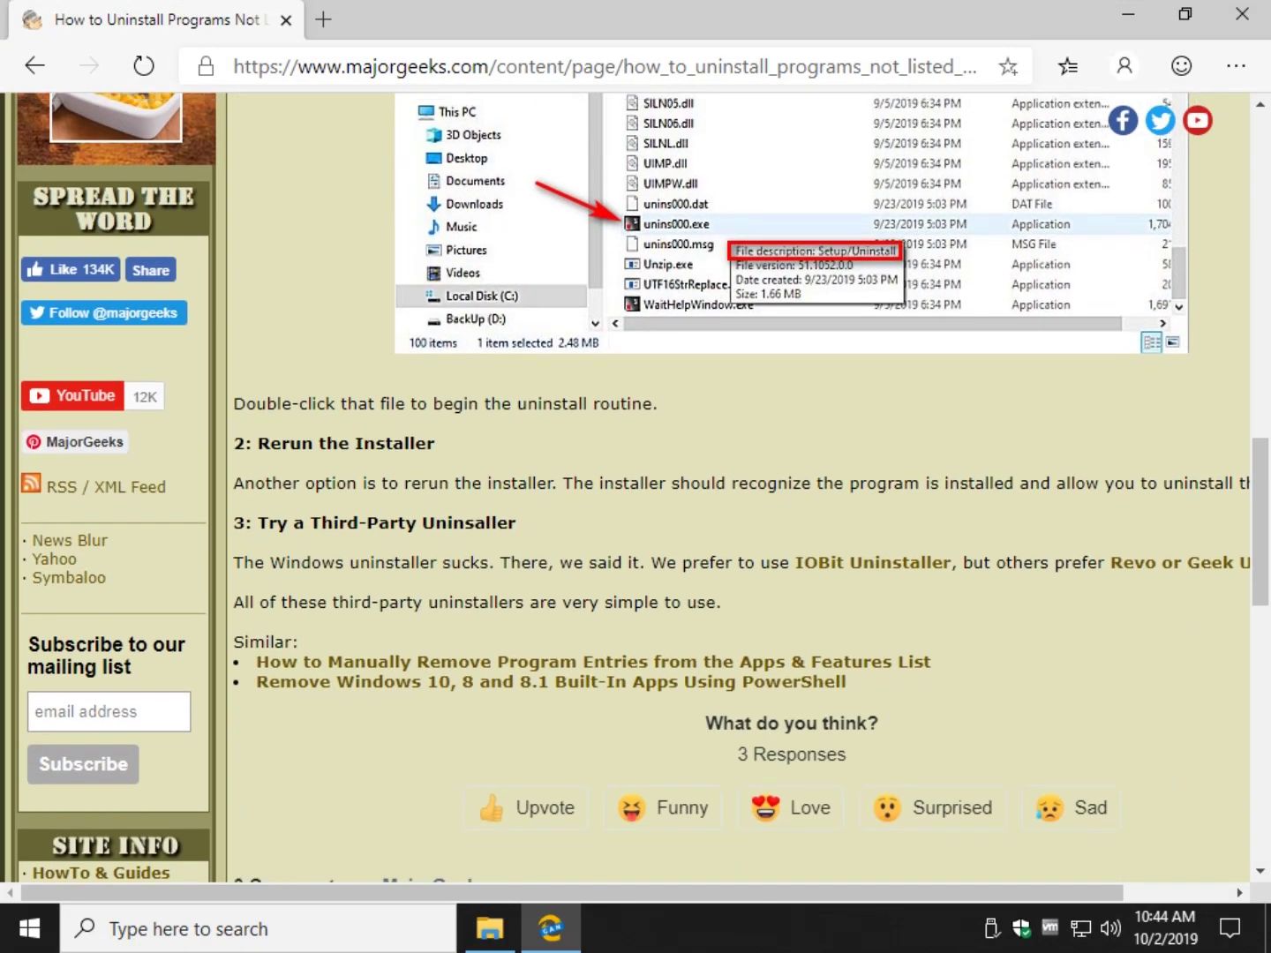
scroll(643, 487, up, 6)
scroll(642, 488, up, 5)
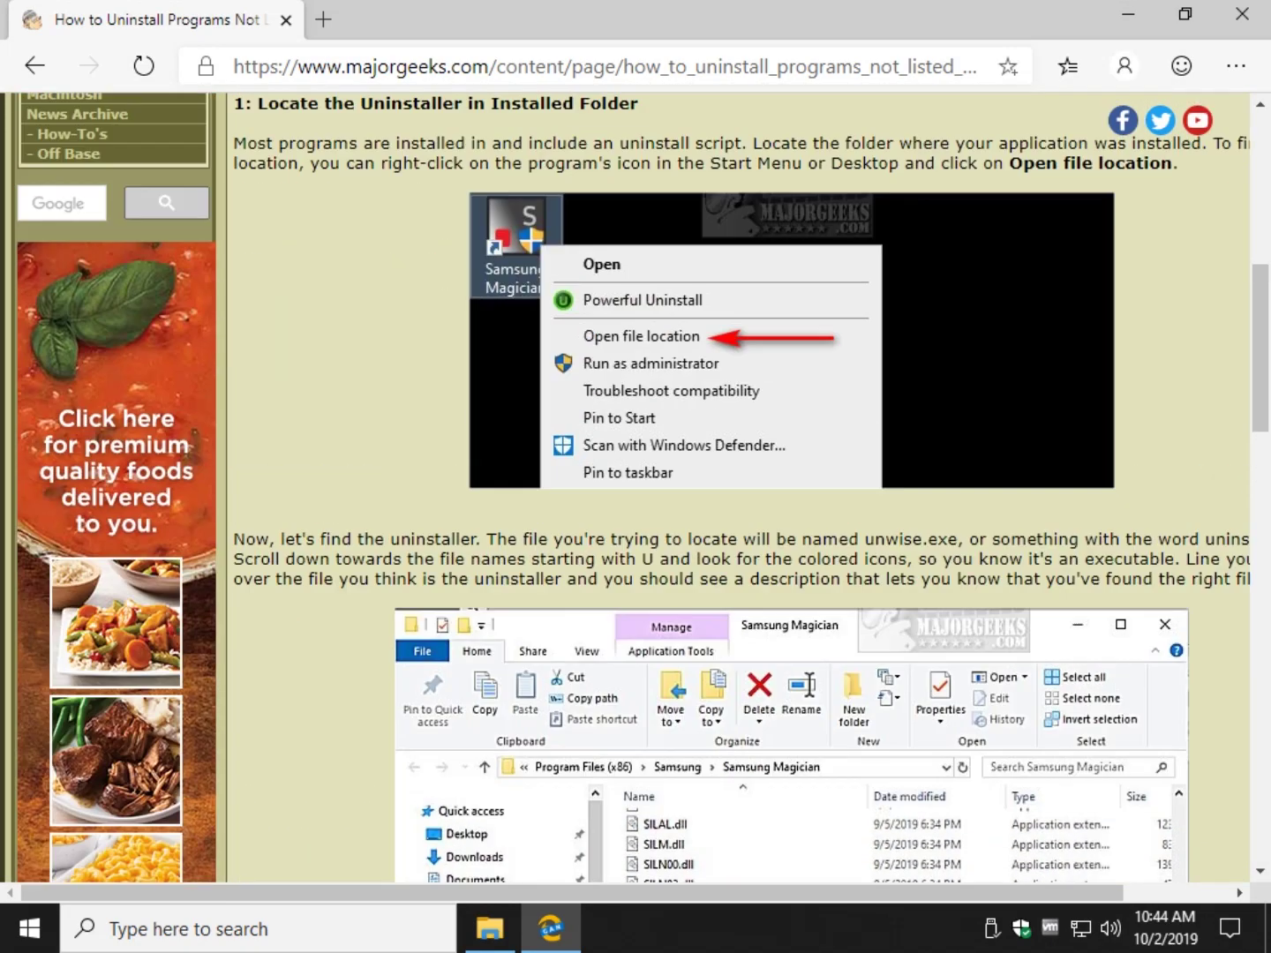
scroll(642, 488, up, 2)
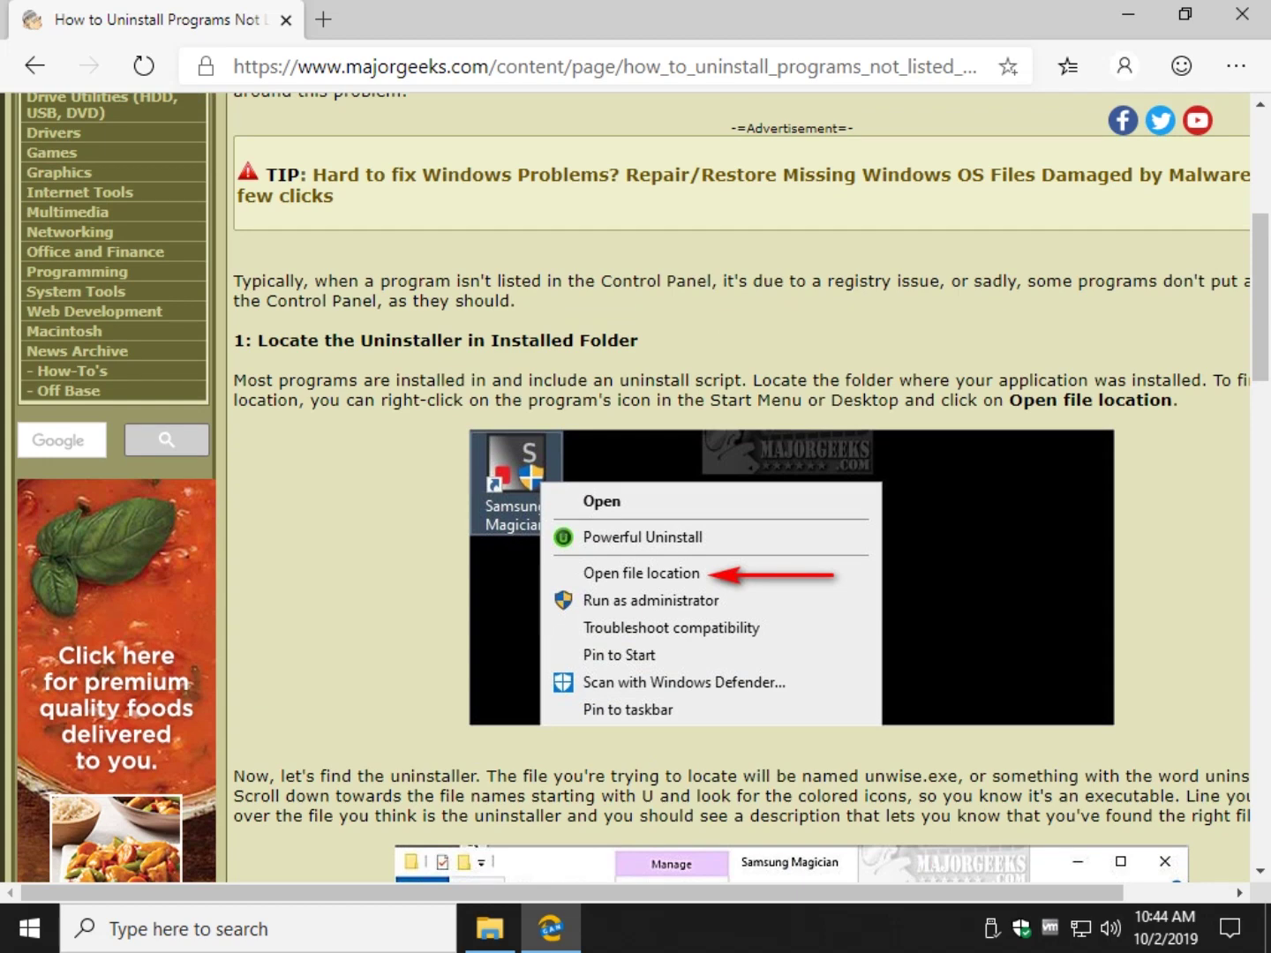
scroll(741, 485, up, 3)
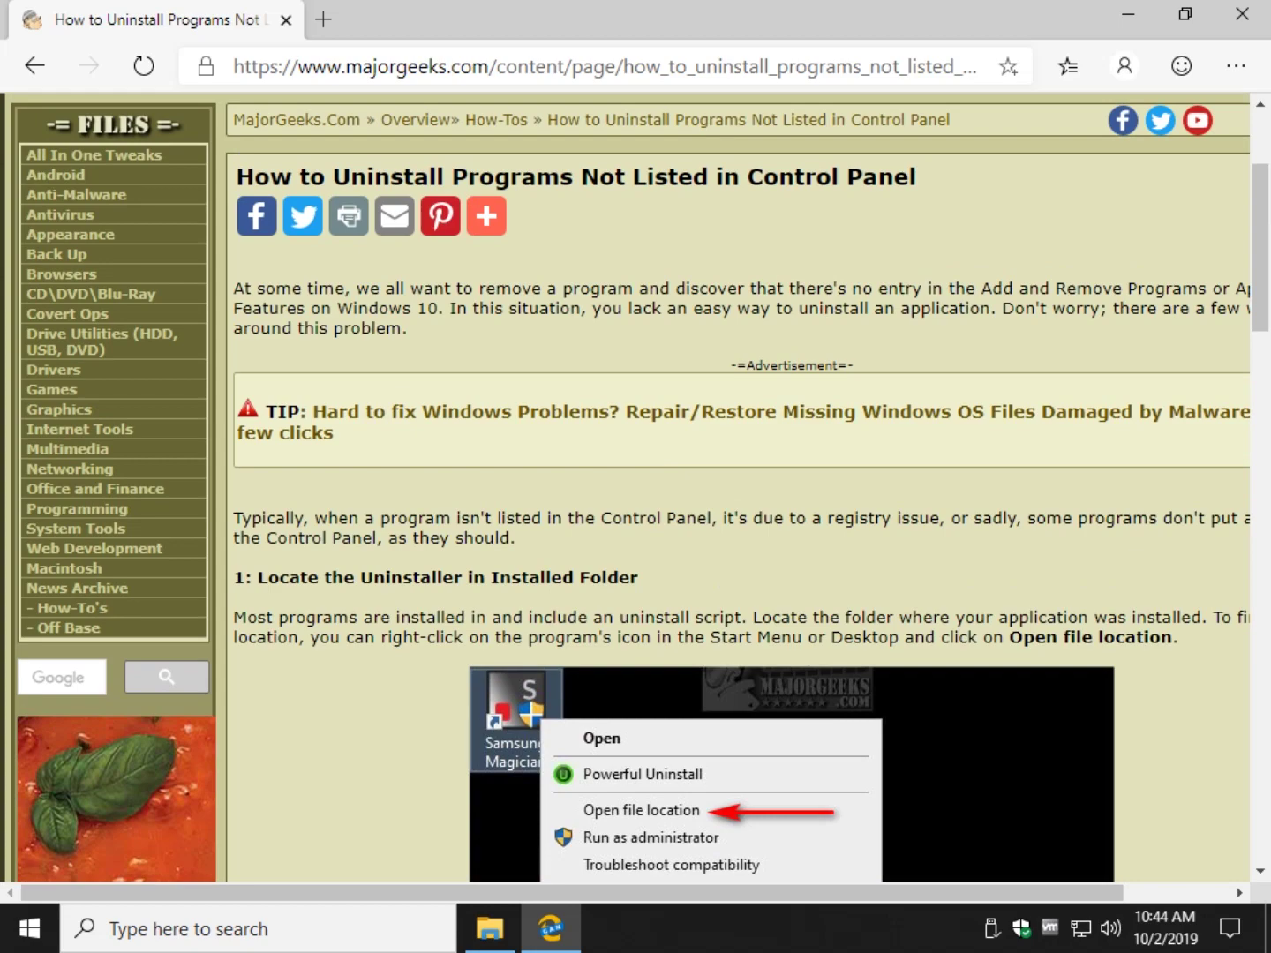
scroll(642, 488, down, 4)
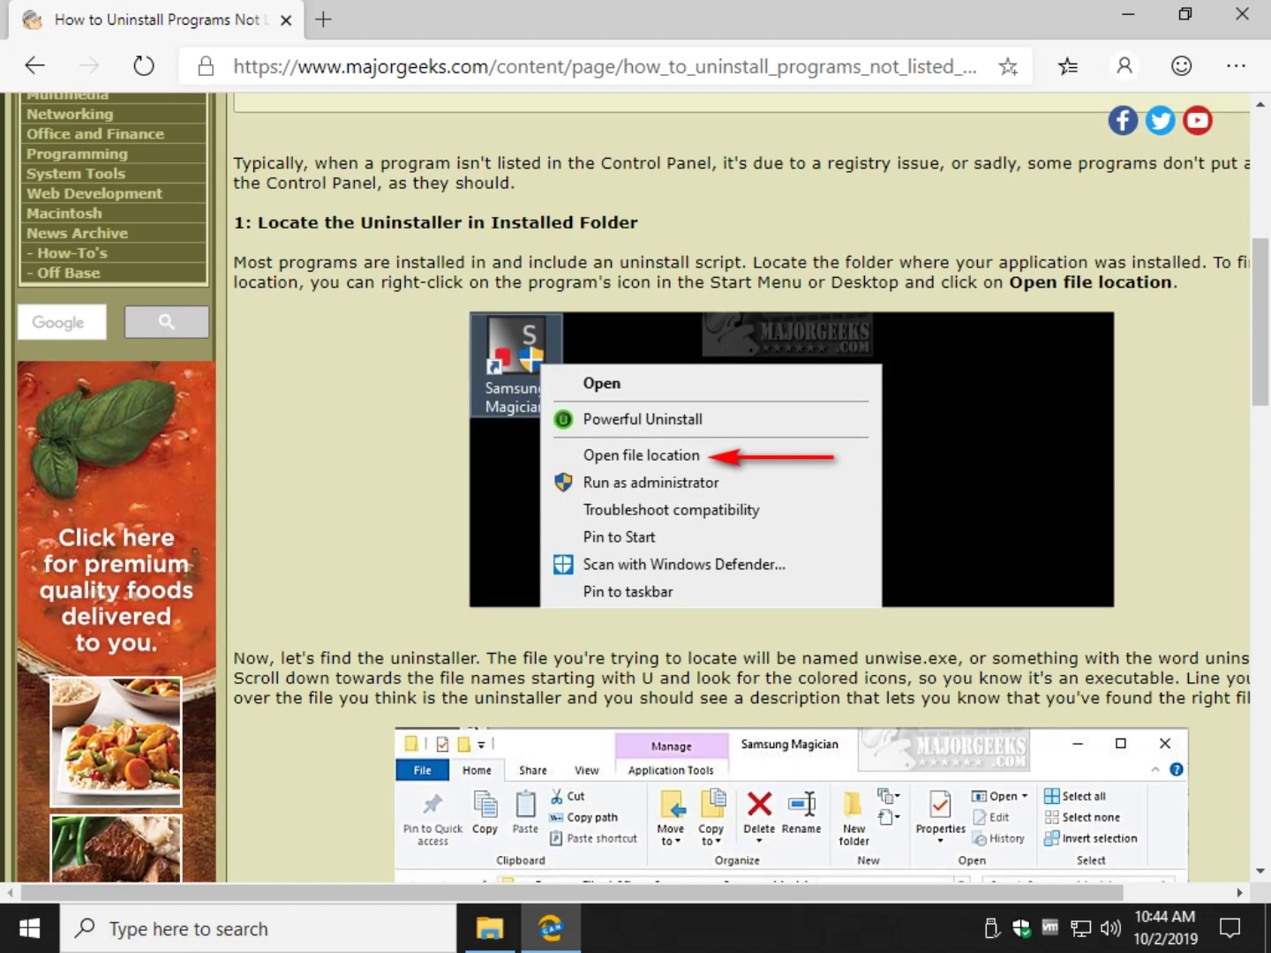
scroll(643, 488, down, 7)
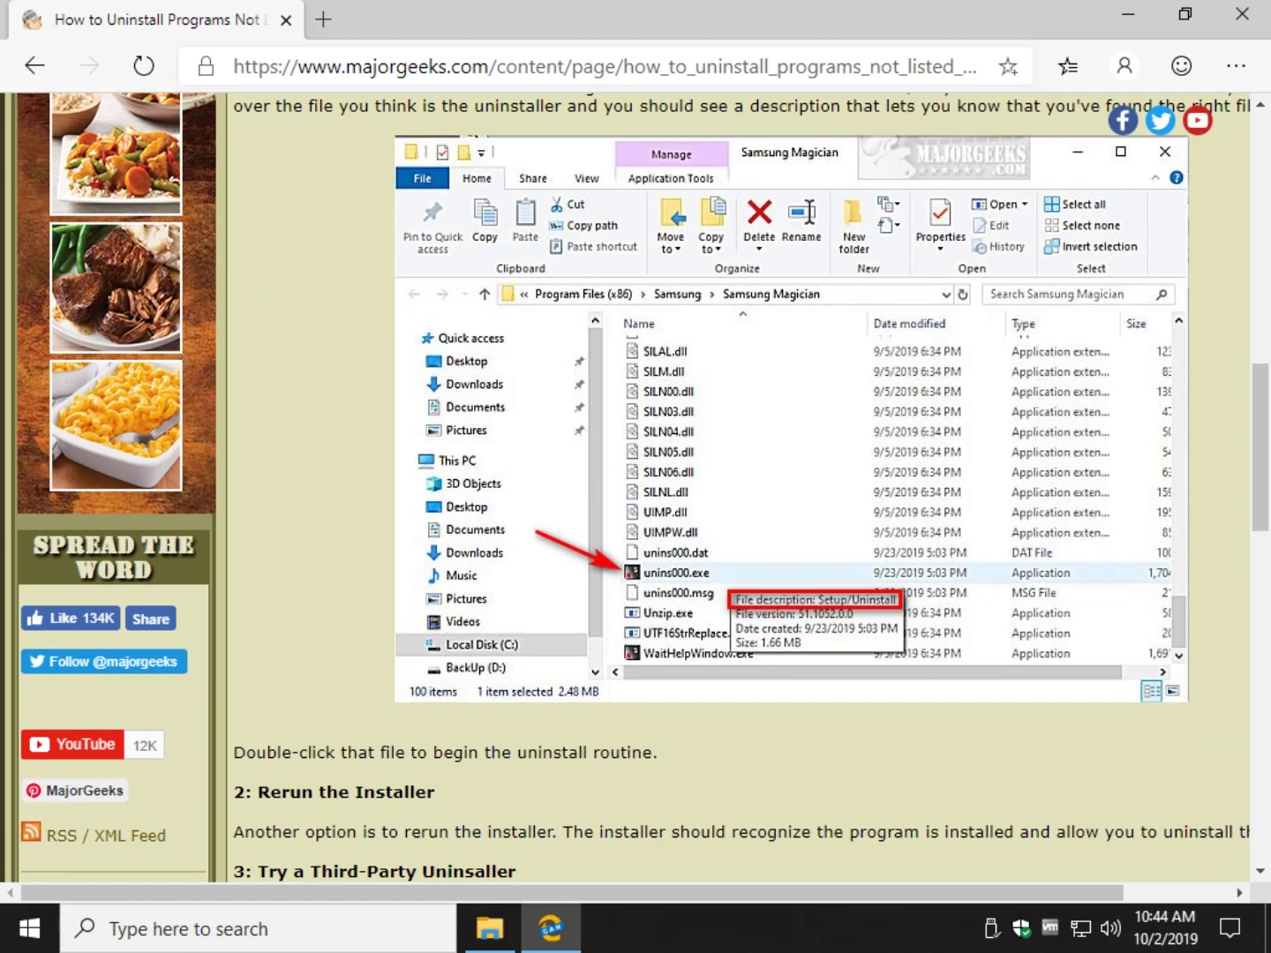
scroll(643, 488, up, 15)
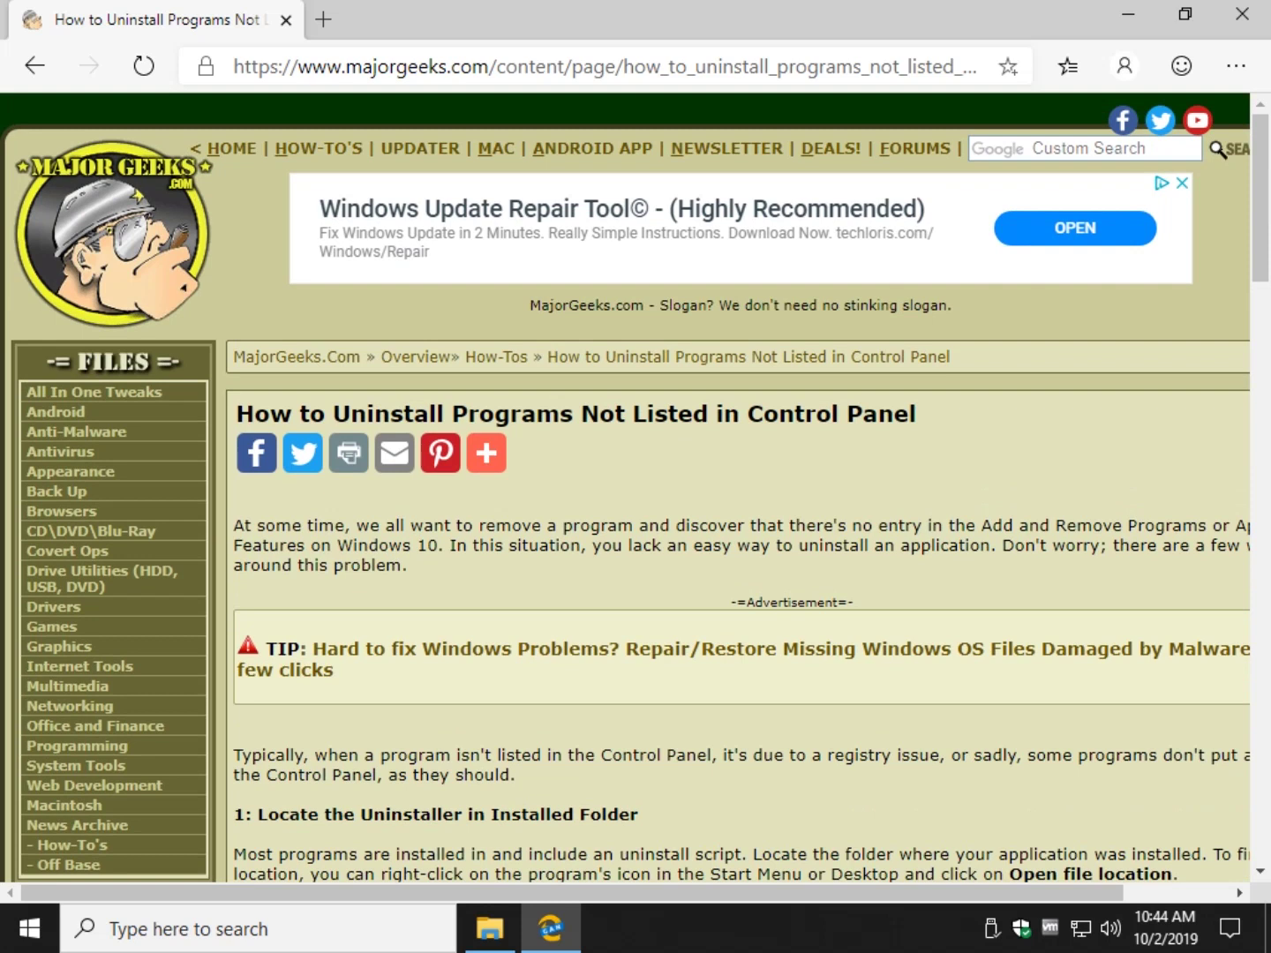